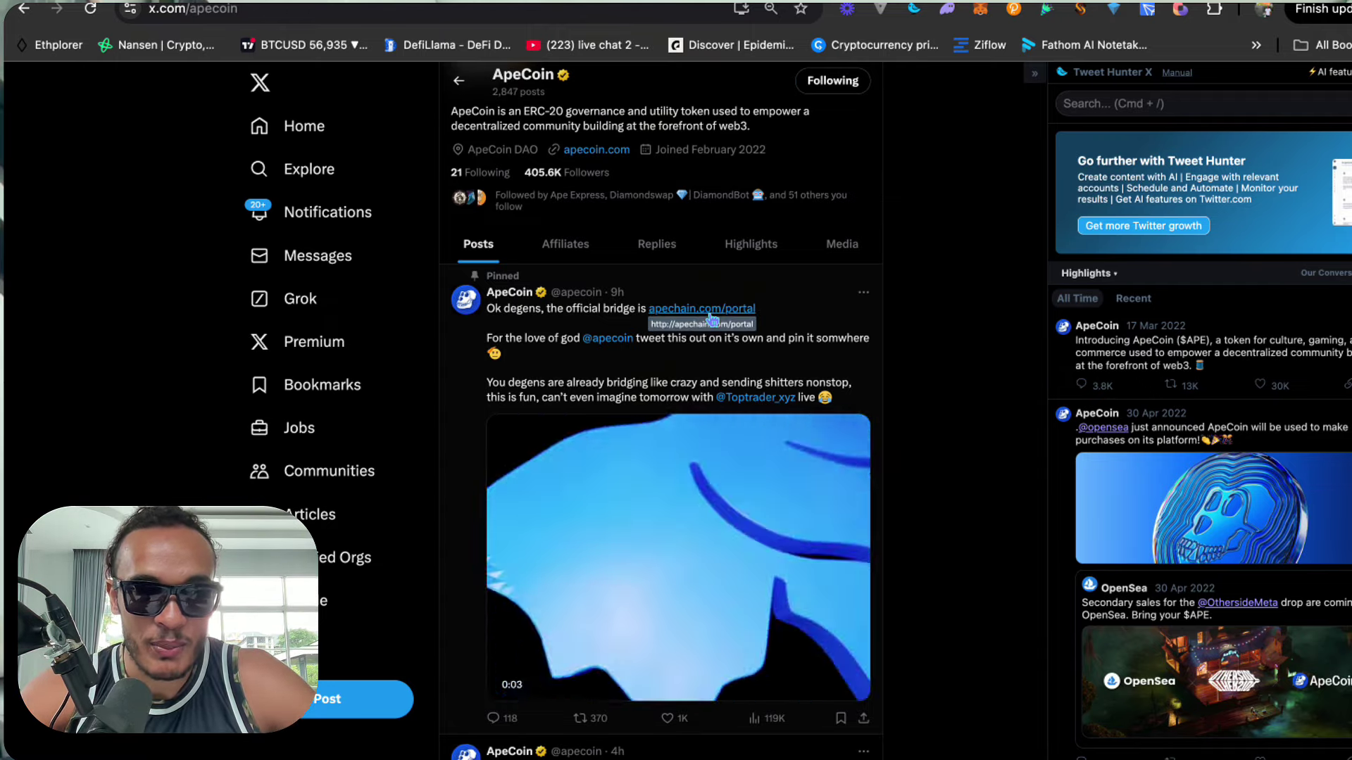
# Step: Follow the apechain.com/portal link in ApeCoin's pinned X post
pyautogui.click(710, 318)
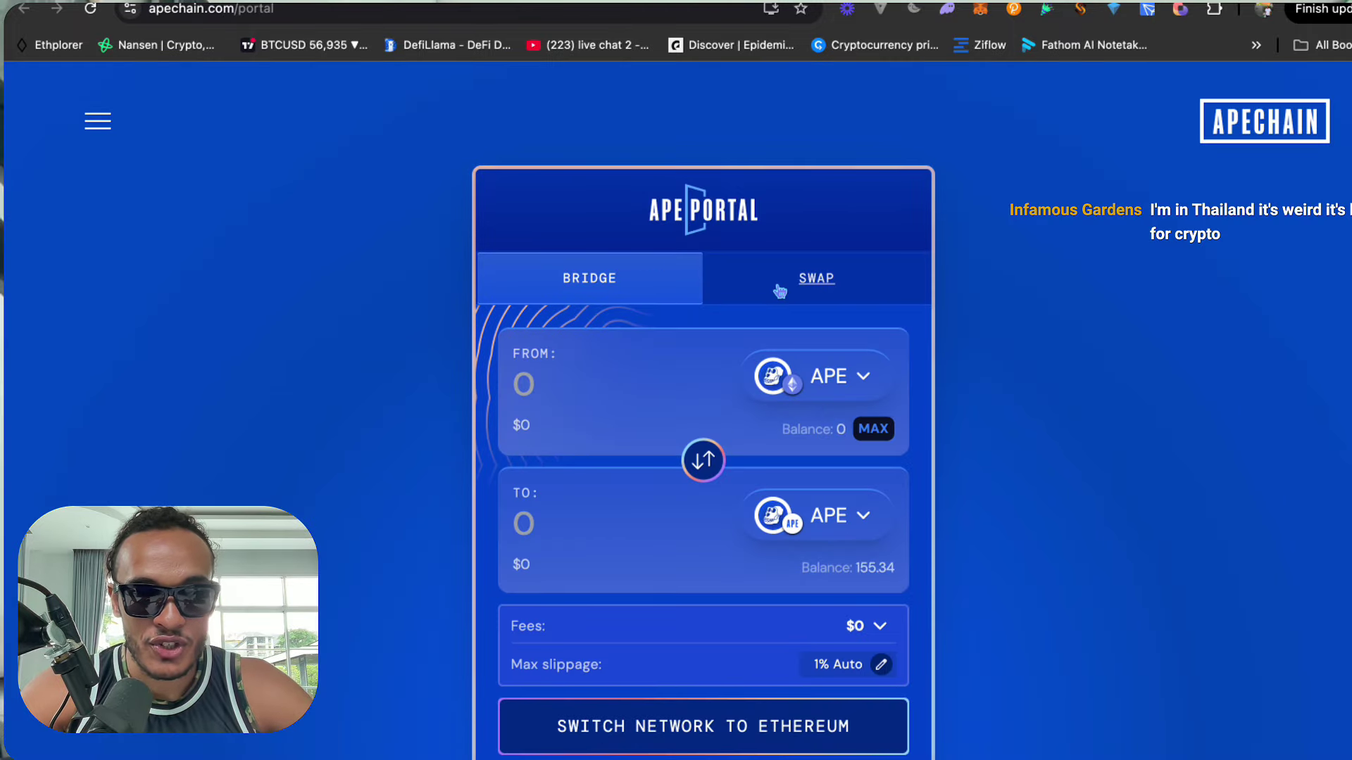
# Step: View the portal's APE-to-ETH swap form, then load coinmarketcap.com in a new tab
pyautogui.click(747, 295)
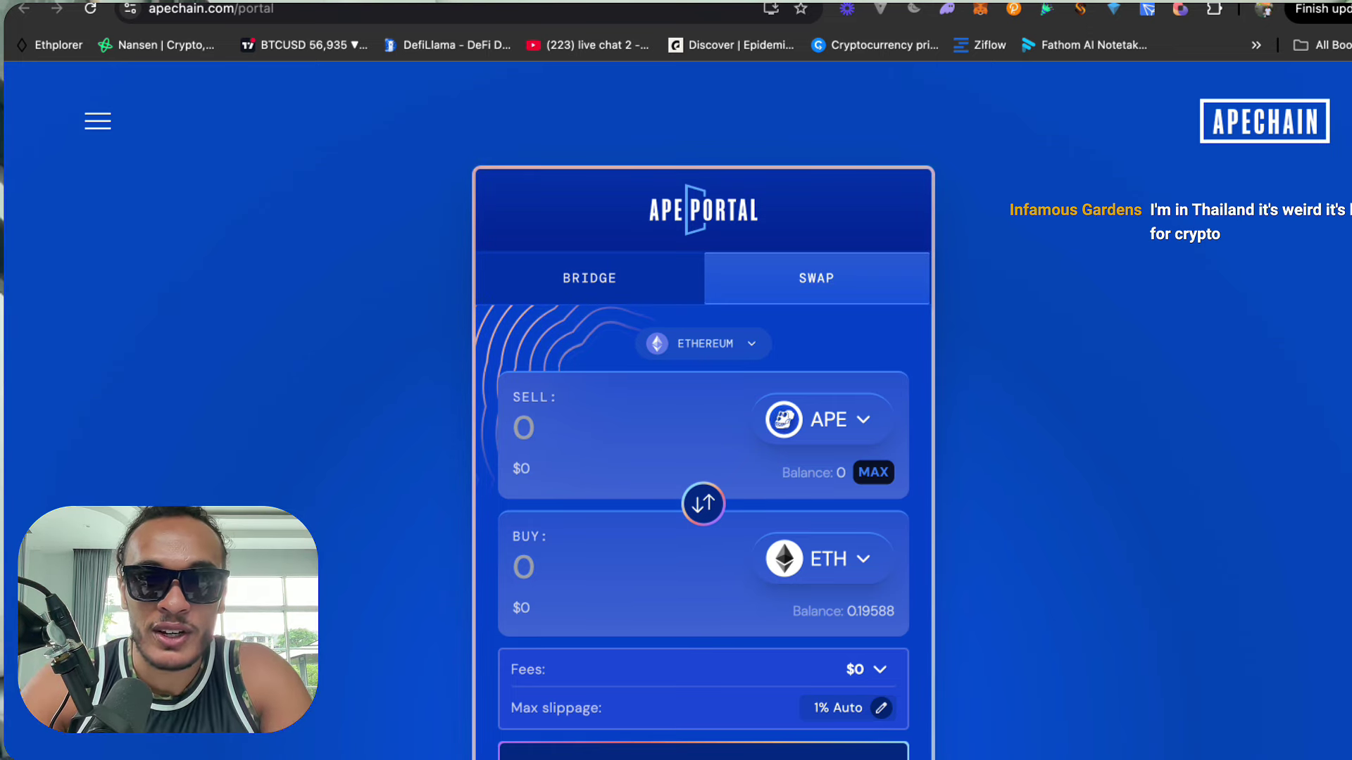
pyautogui.press('super+t')
pyautogui.write('coinmarketcap.com')
pyautogui.press('Return')
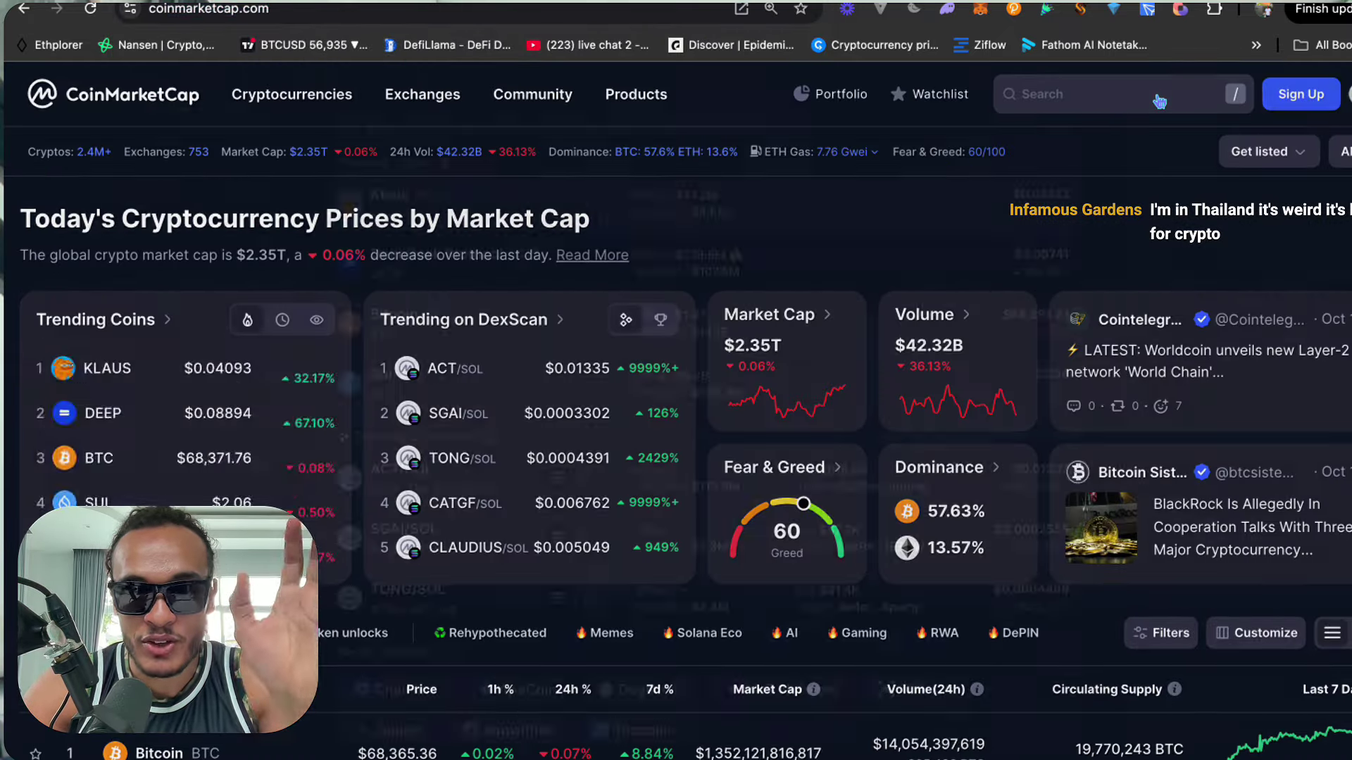
# Step: Search 'ape' to open the ApeCoin page and scroll down to its Markets table
pyautogui.click(1158, 102)
pyautogui.write('ape')
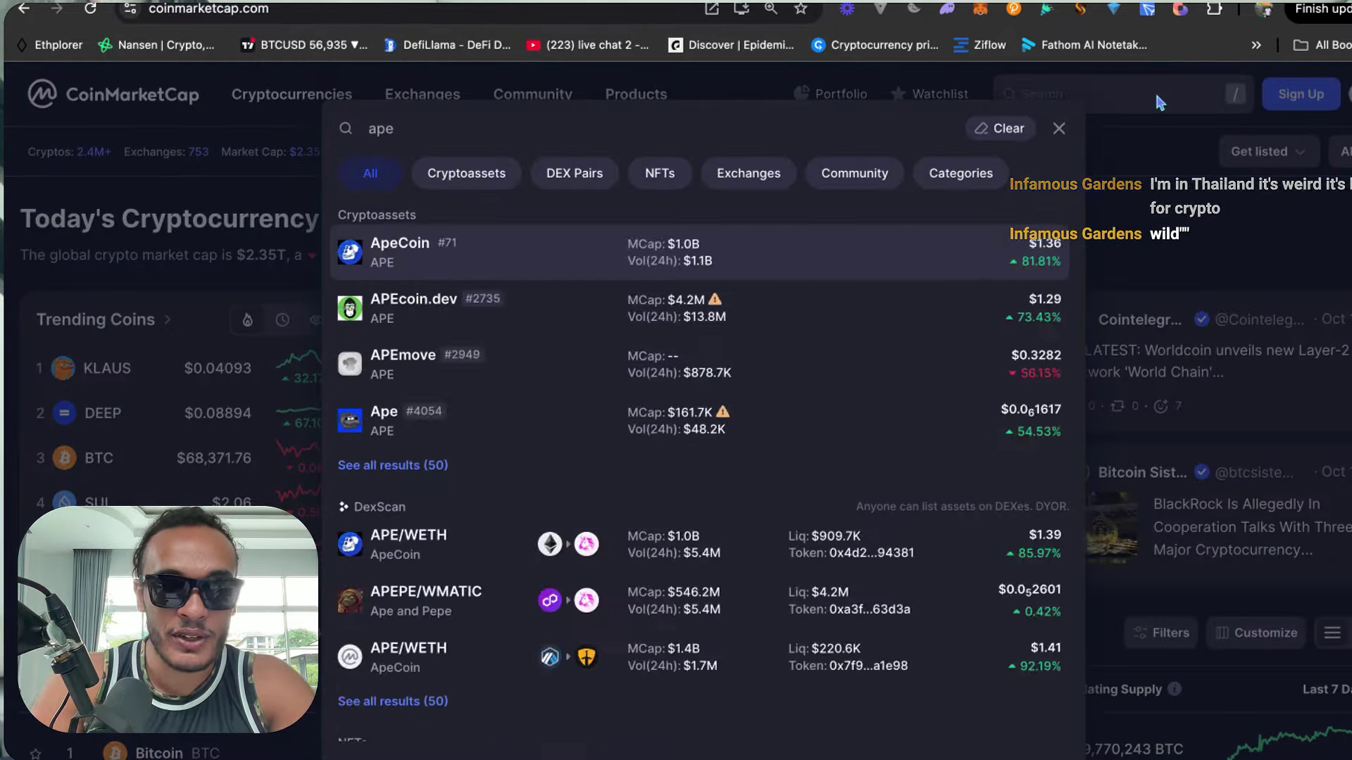
pyautogui.press('Return')
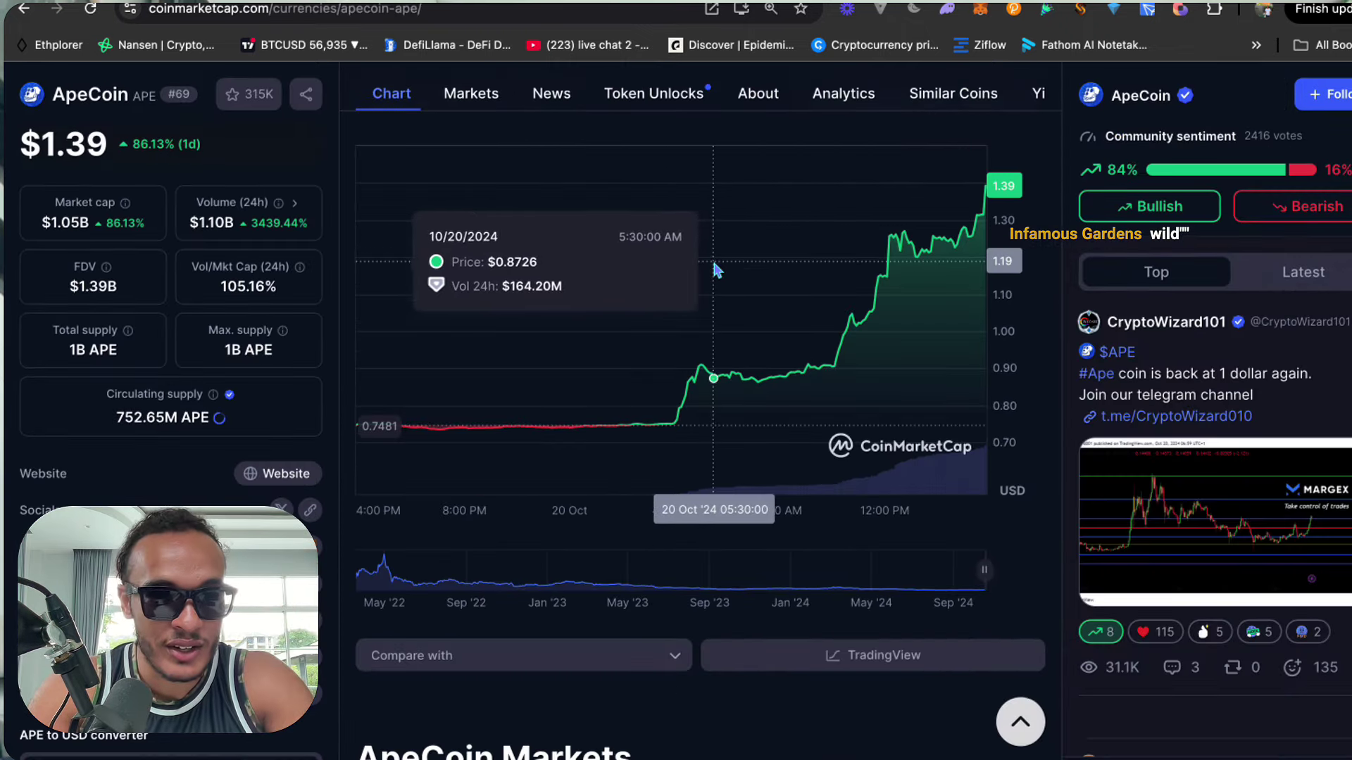
pyautogui.scroll(1, 374, 254)
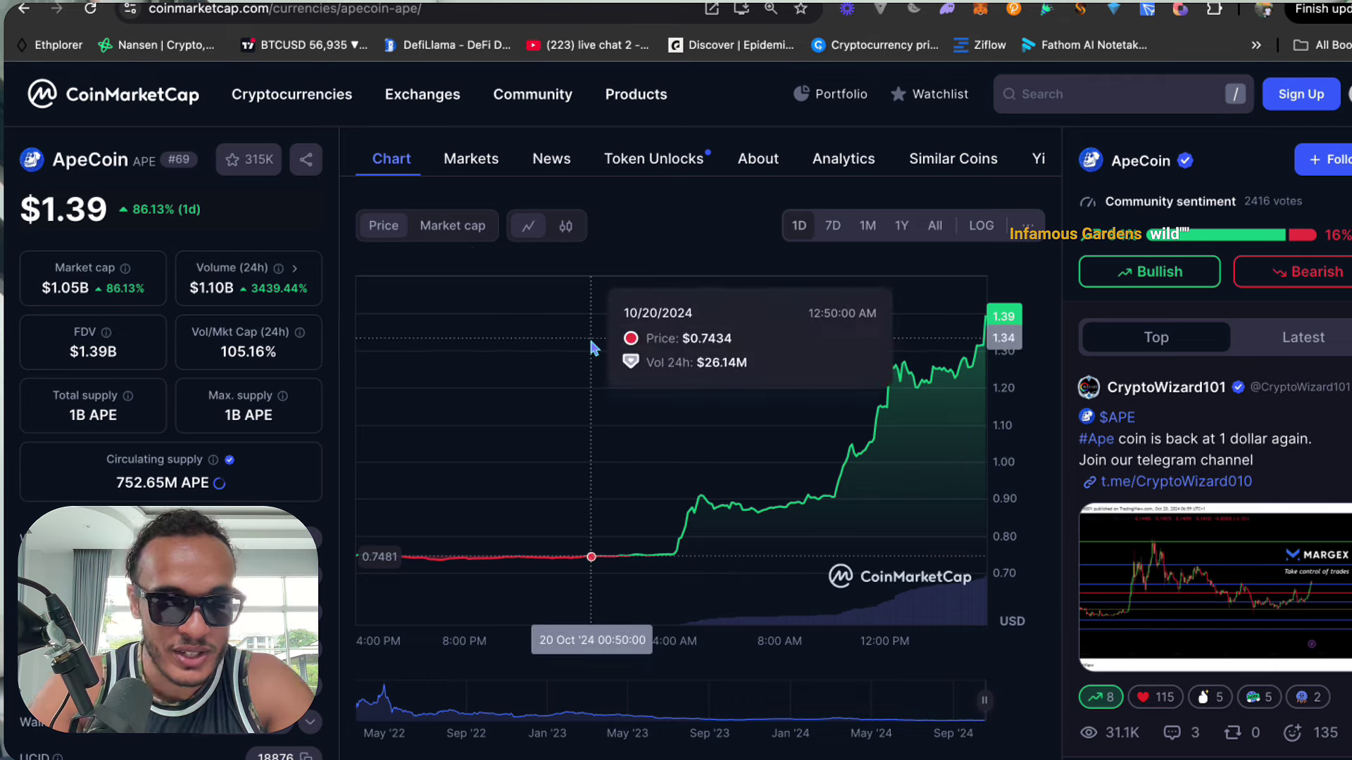
pyautogui.scroll(-4, 556, 253)
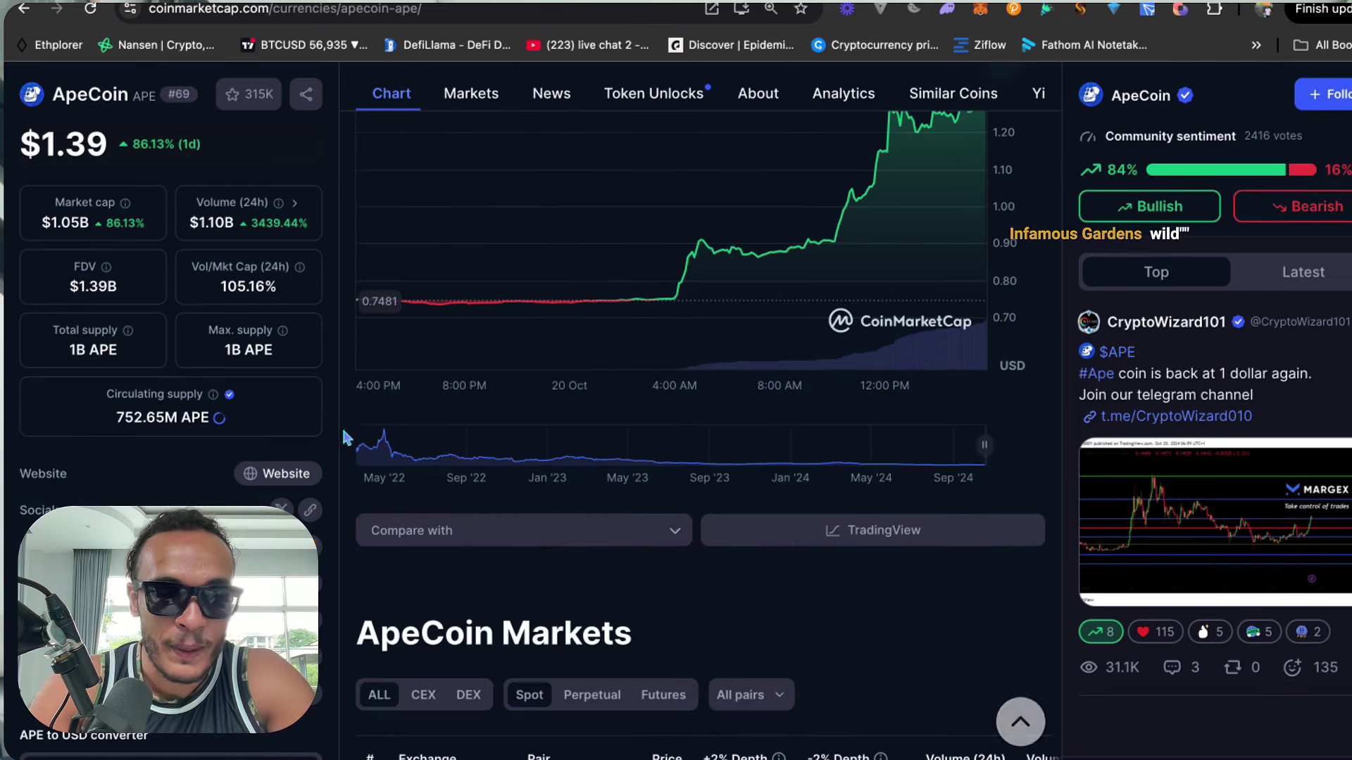
pyautogui.scroll(-6, 511, 560)
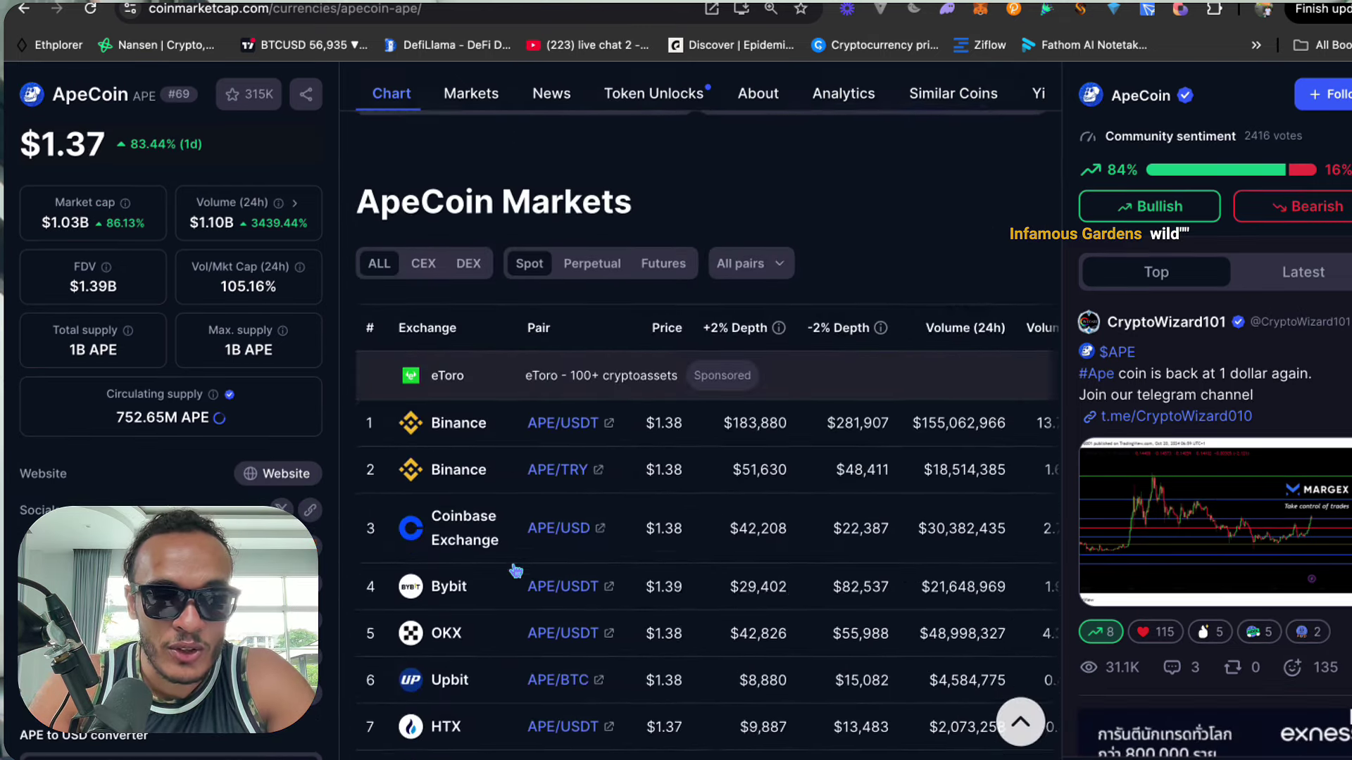
pyautogui.scroll(-3, 516, 570)
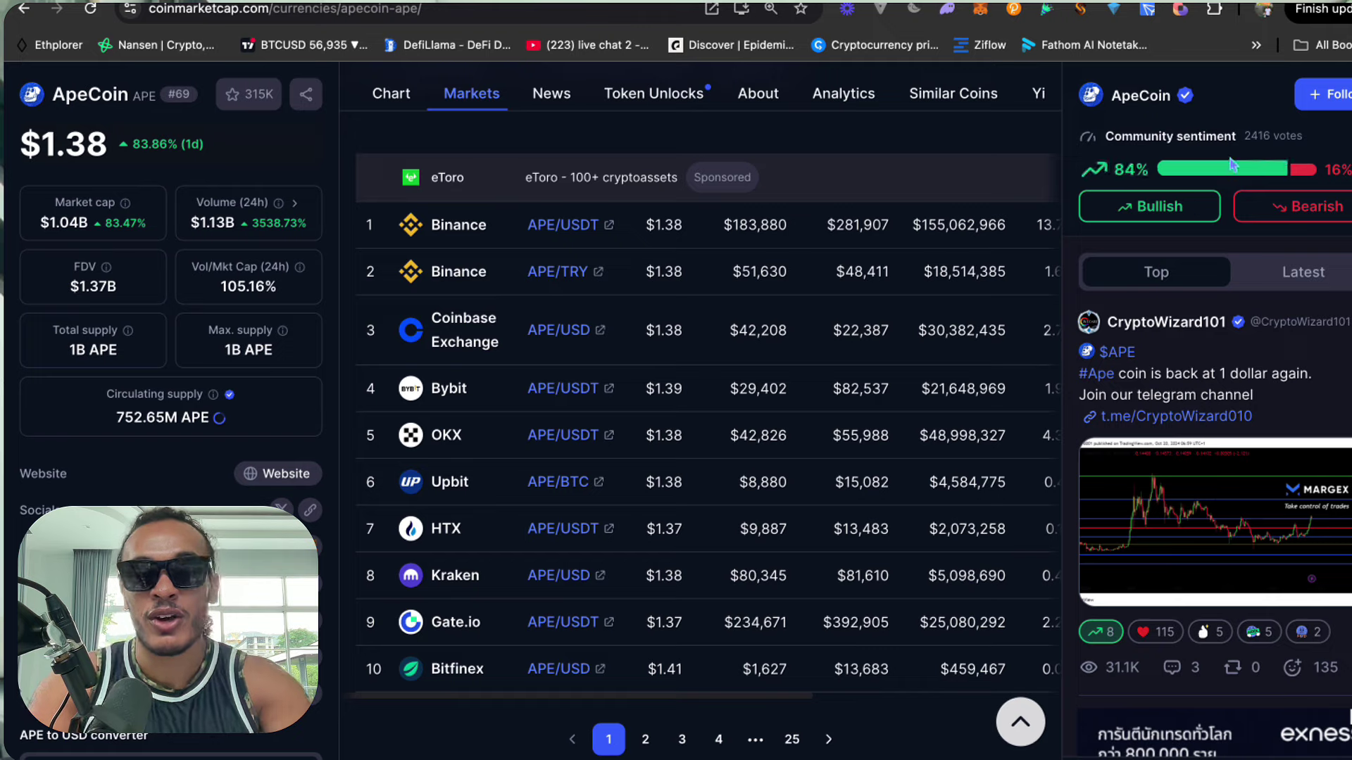
pyautogui.press('super+t')
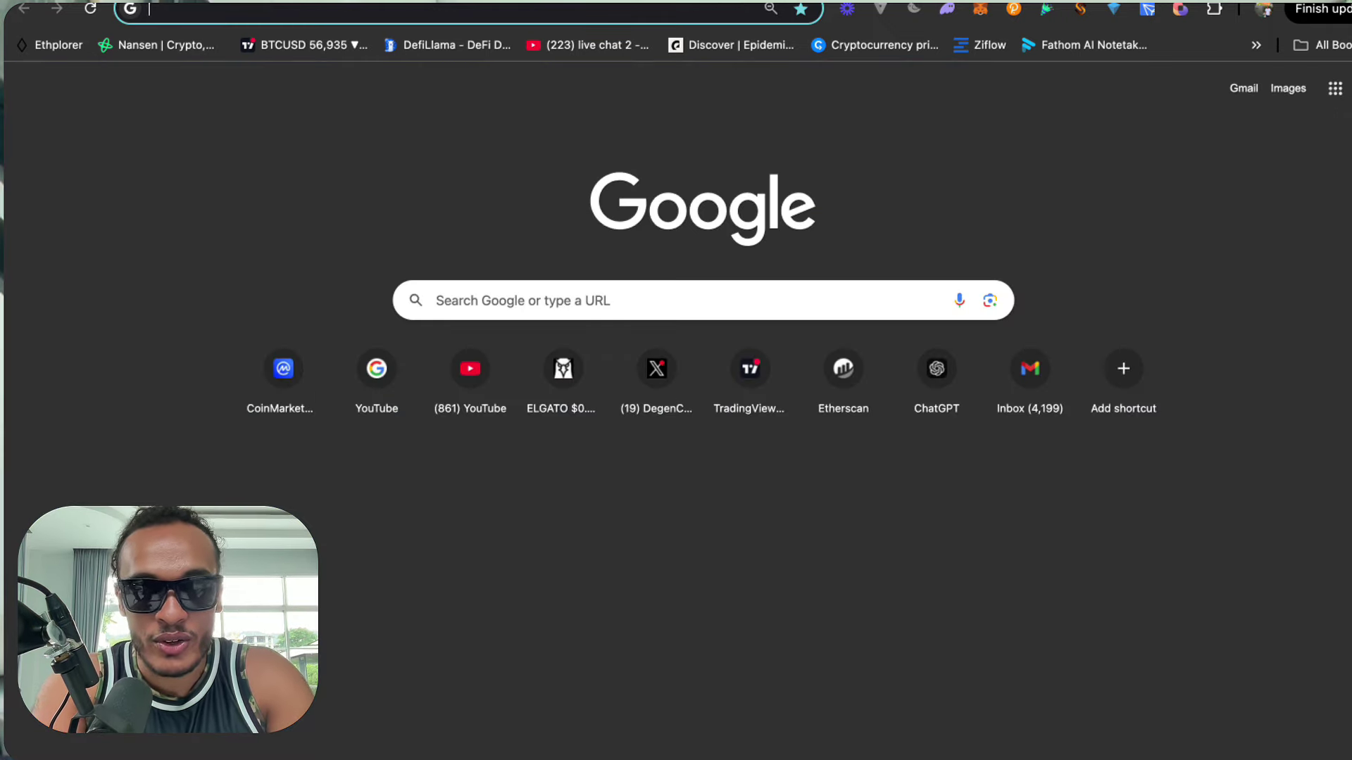
pyautogui.write('what crypto ')
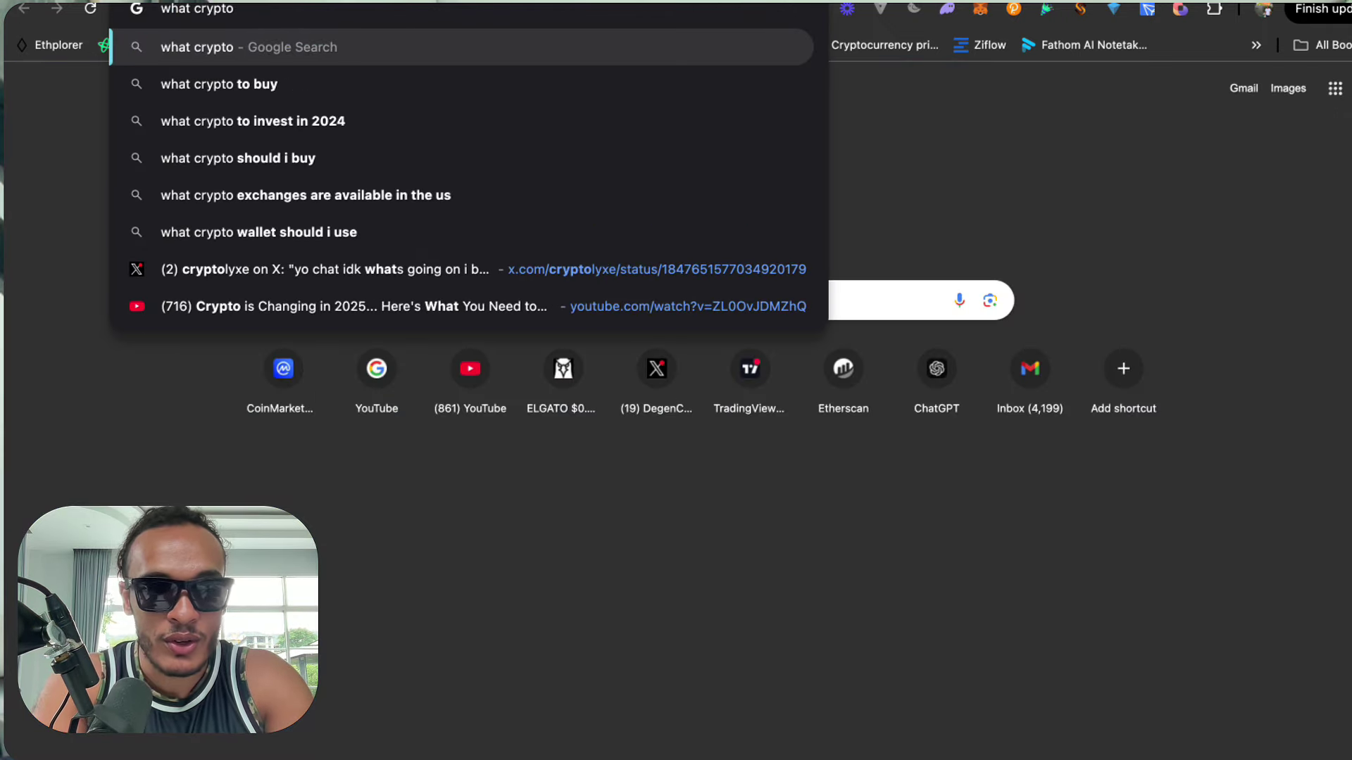
pyautogui.write('exchanges can i')
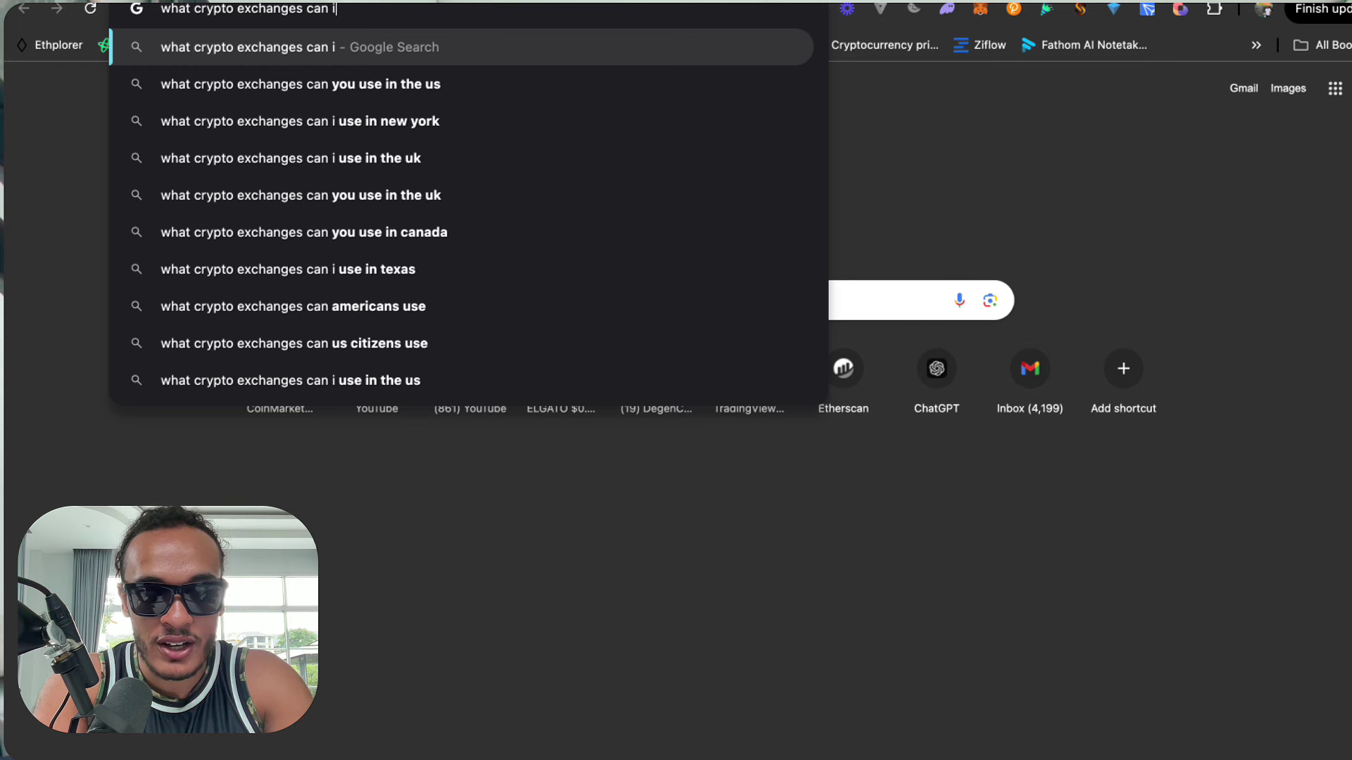
pyautogui.write('  use in we')
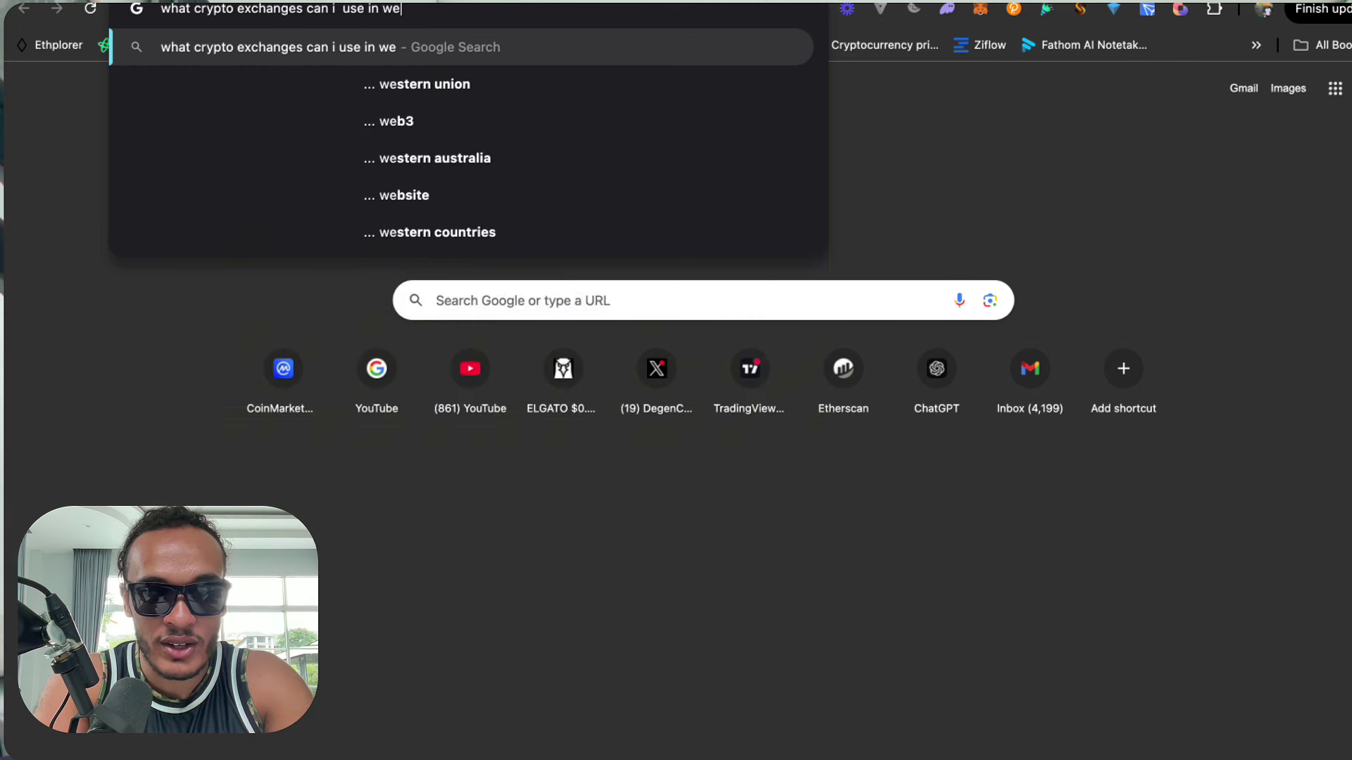
pyautogui.write('st afirca')
pyautogui.press('Return')
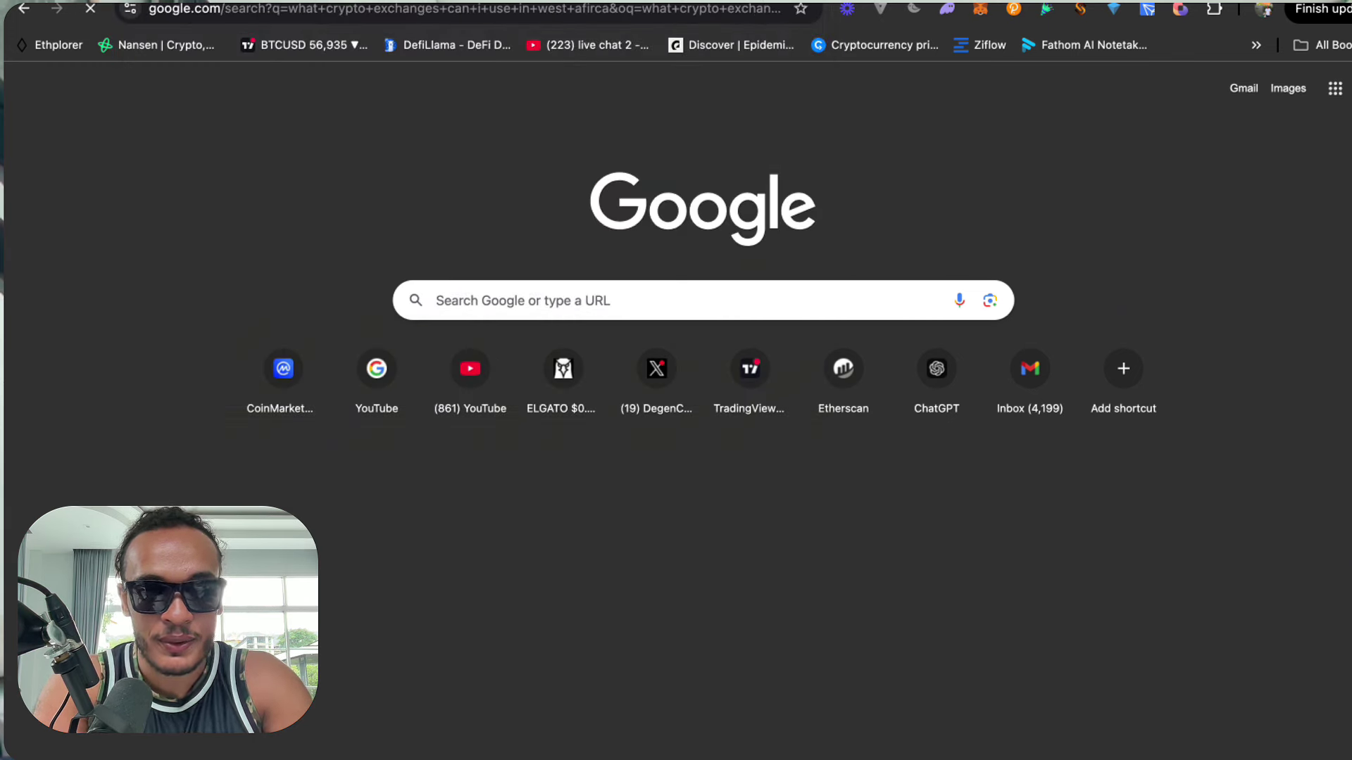
pyautogui.scroll(-4, 423, 473)
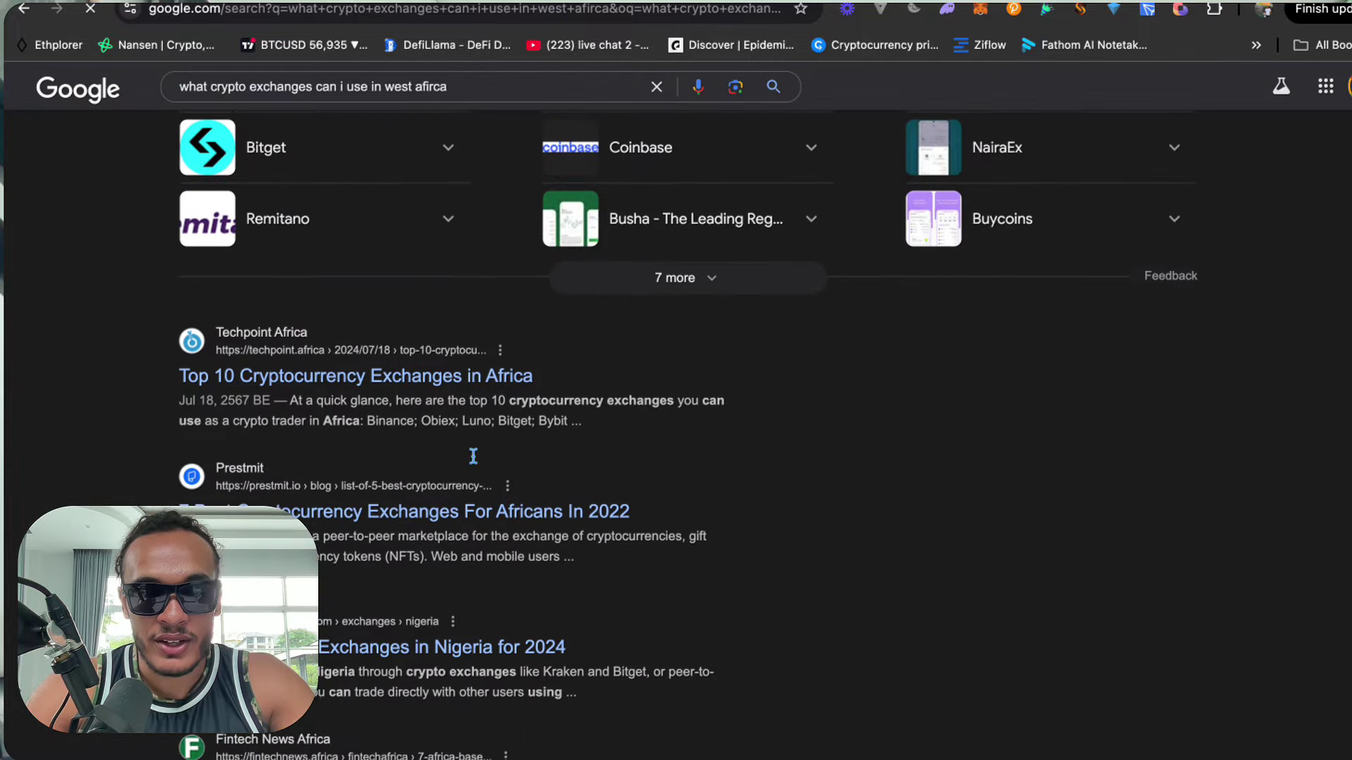
pyautogui.click(476, 363)
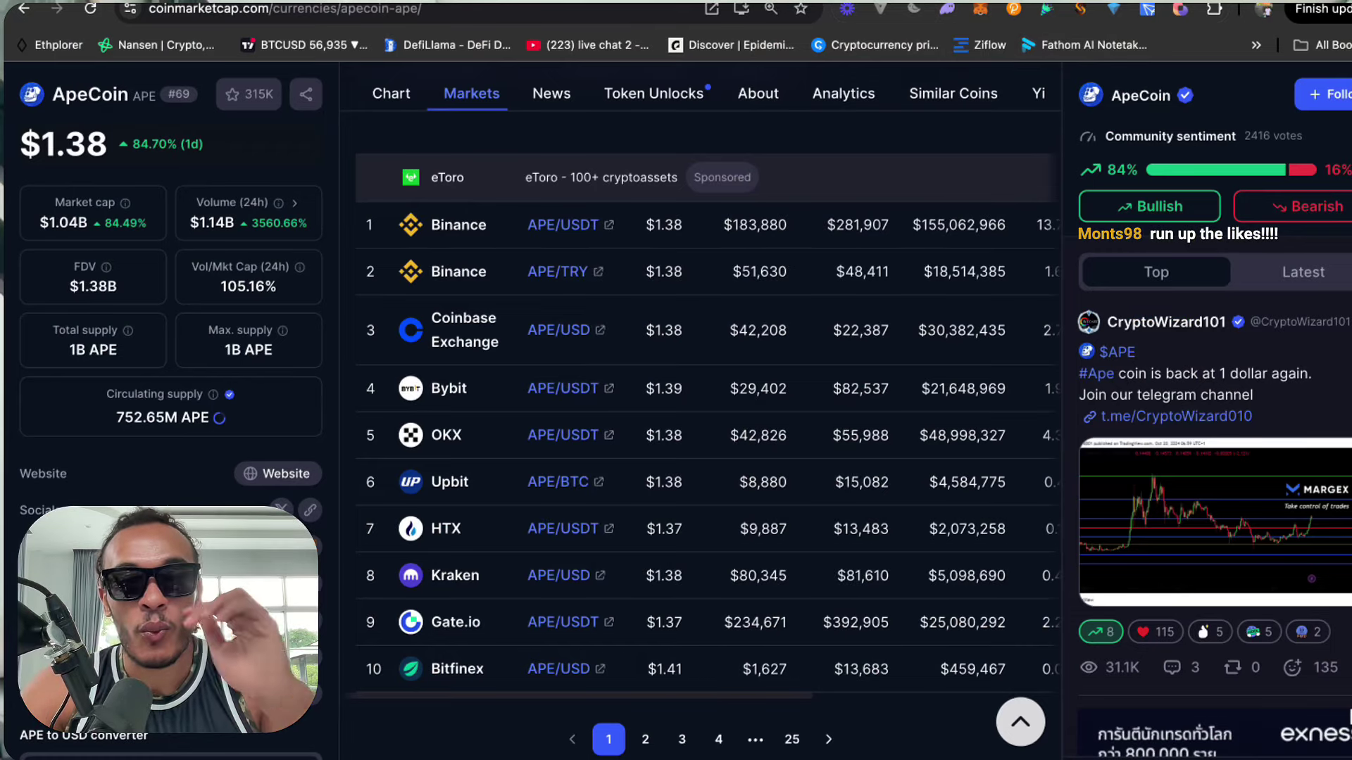
# Step: Back in the ApeChain portal, toggle between Bridge and Swap and reload the page
pyautogui.hotkey('ctrl', 'Tab')
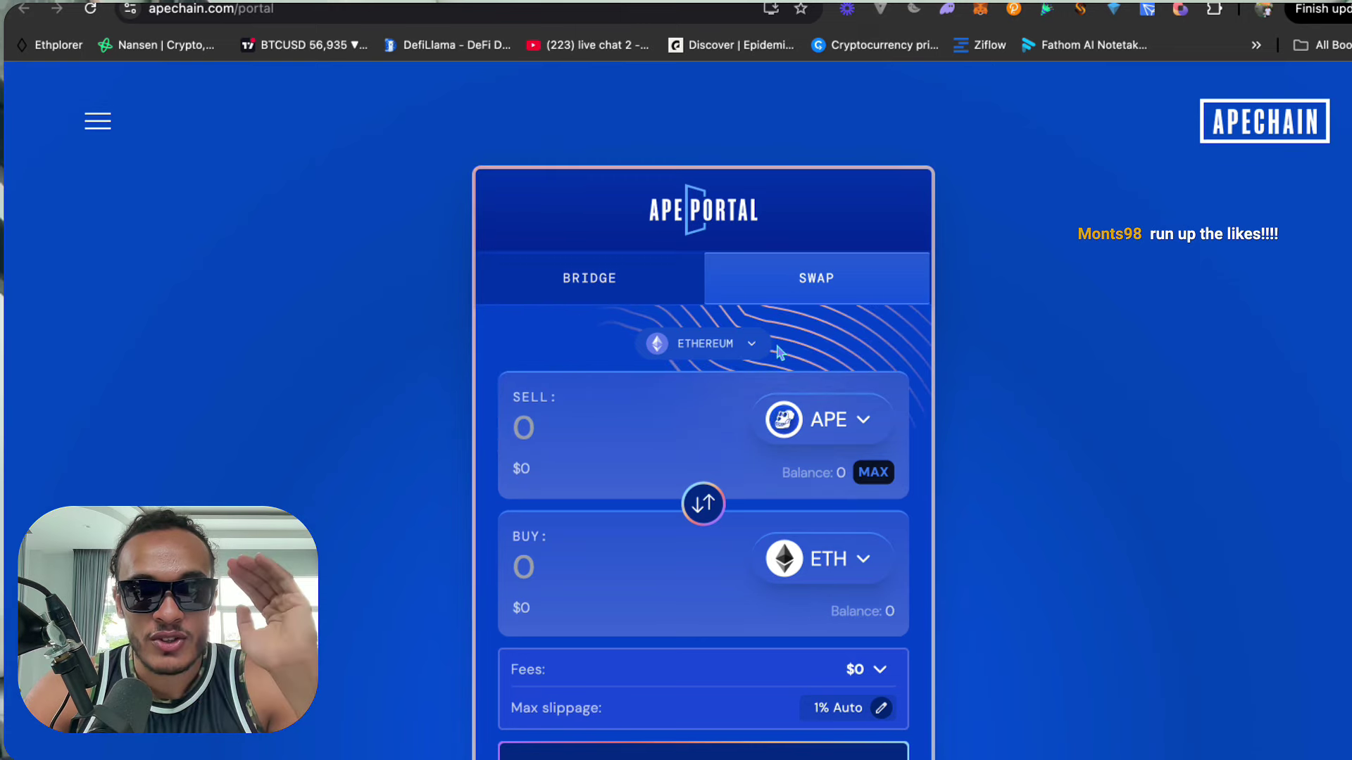
pyautogui.click(648, 292)
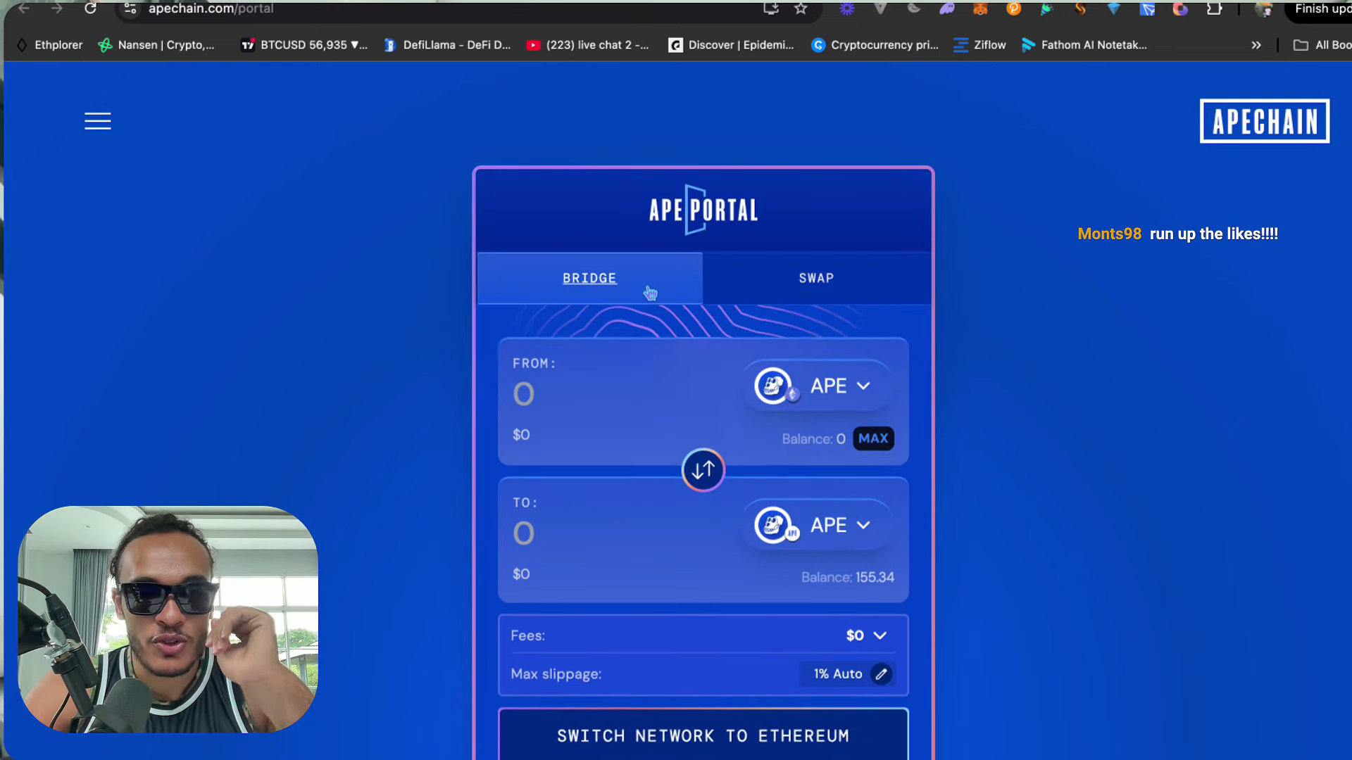
pyautogui.click(718, 295)
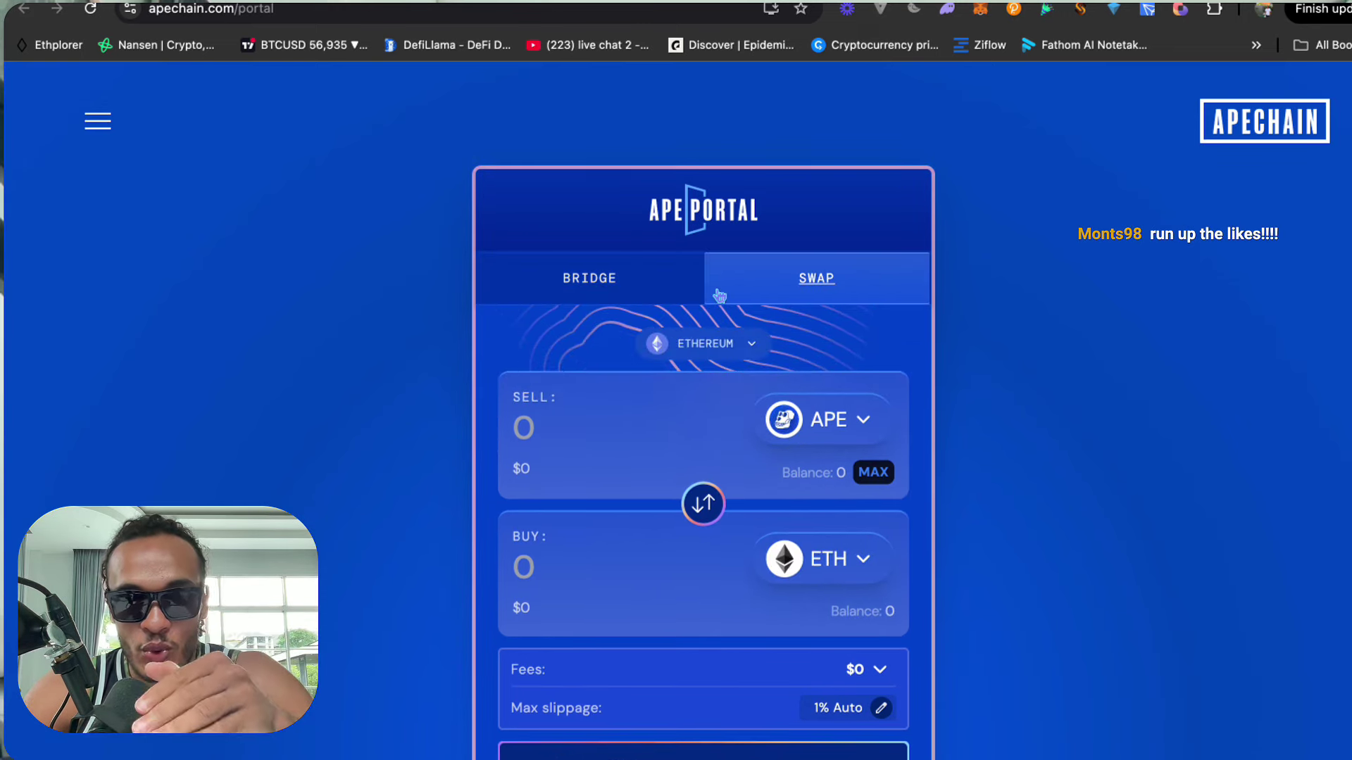
pyautogui.click(670, 288)
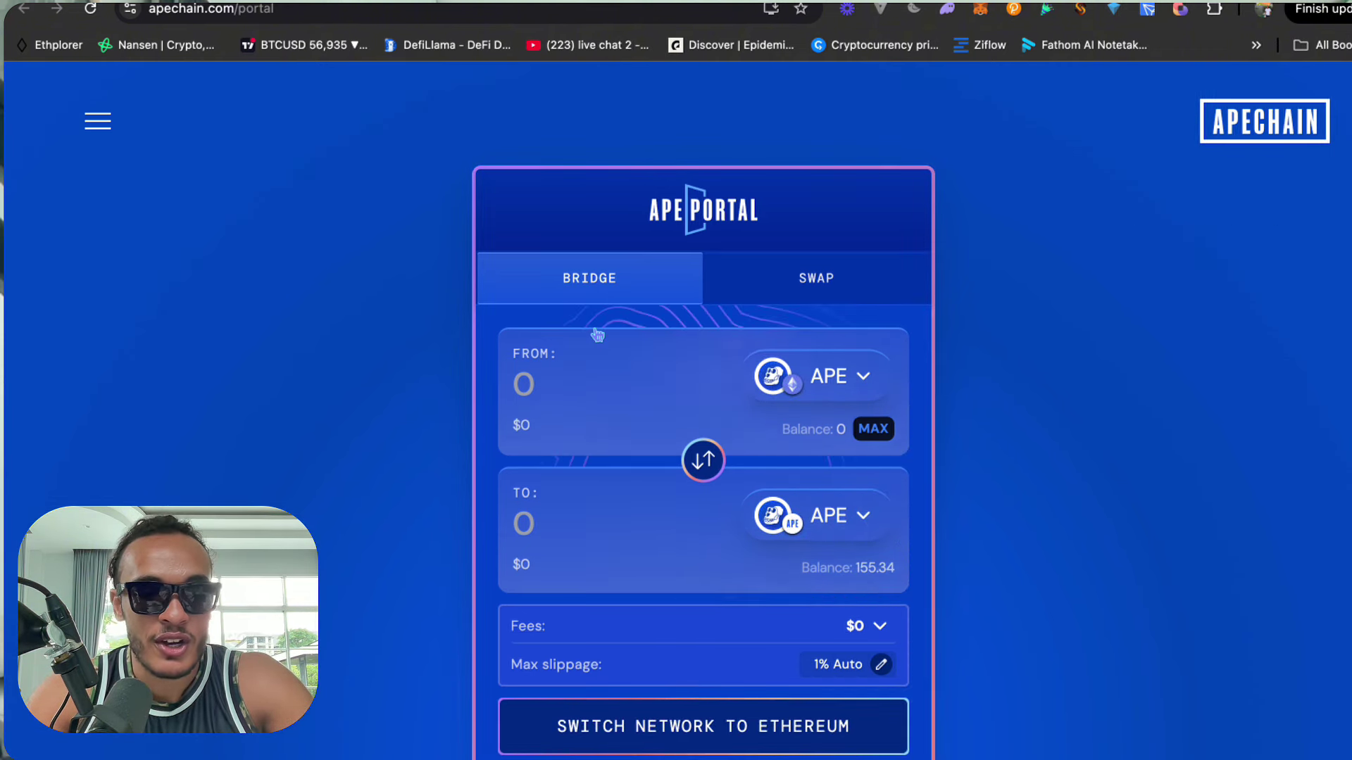
pyautogui.click(91, 10)
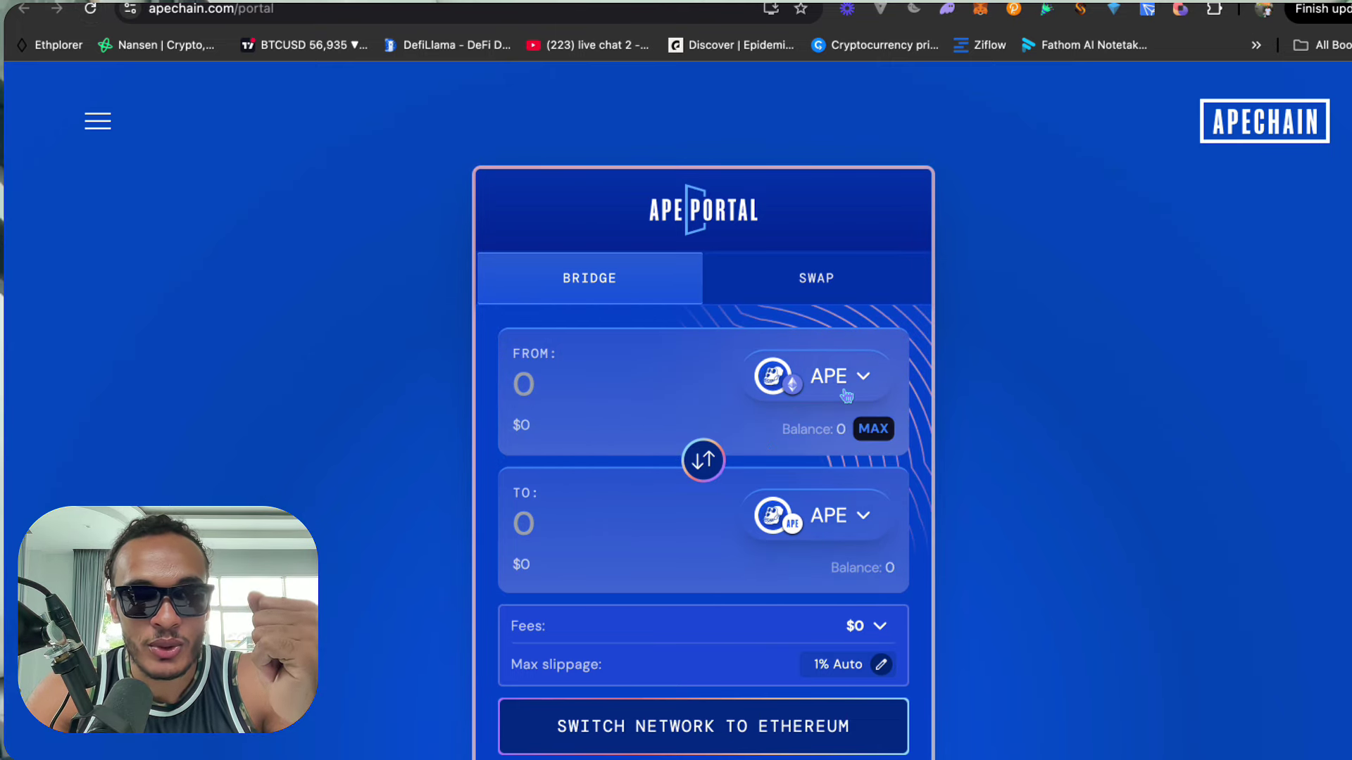
# Step: Reach the bridge page through the APECHAIN home logo and the navigation menu
pyautogui.click(1292, 133)
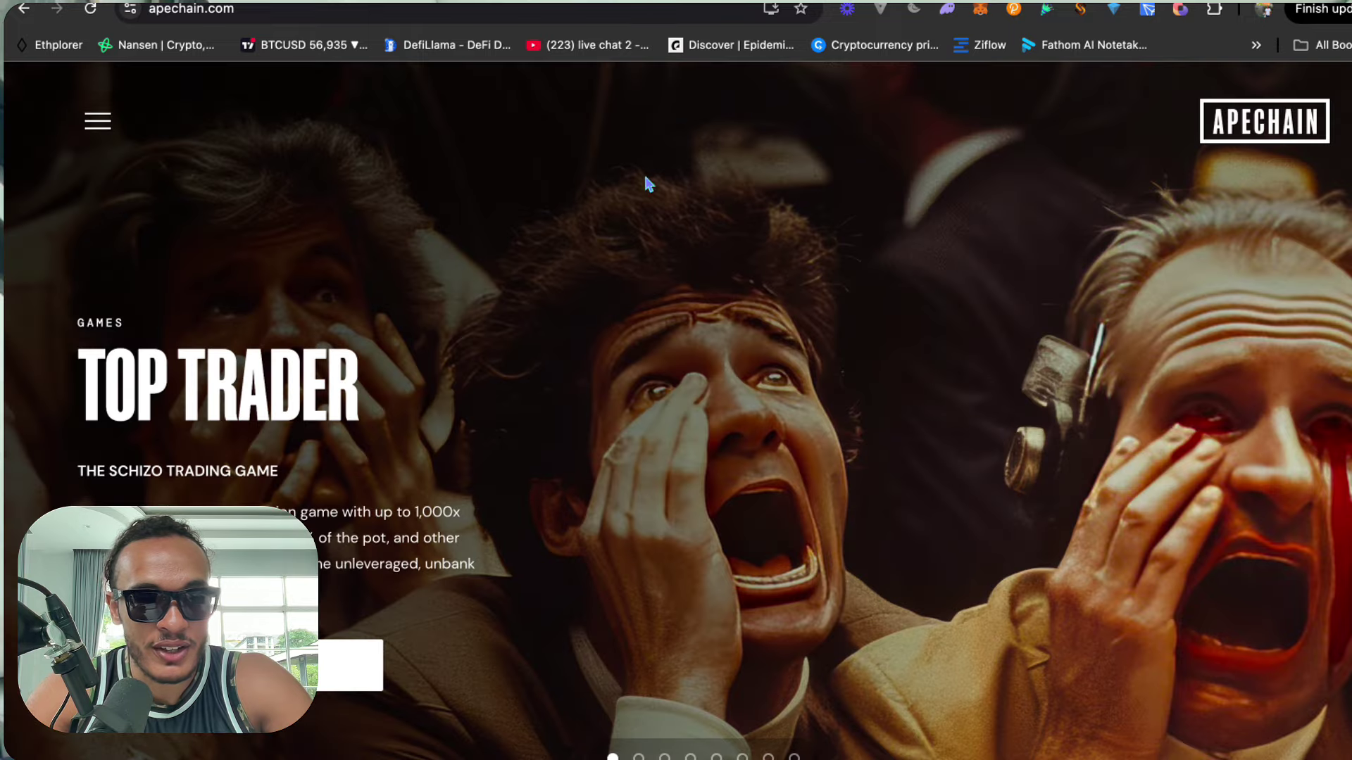
pyautogui.click(98, 121)
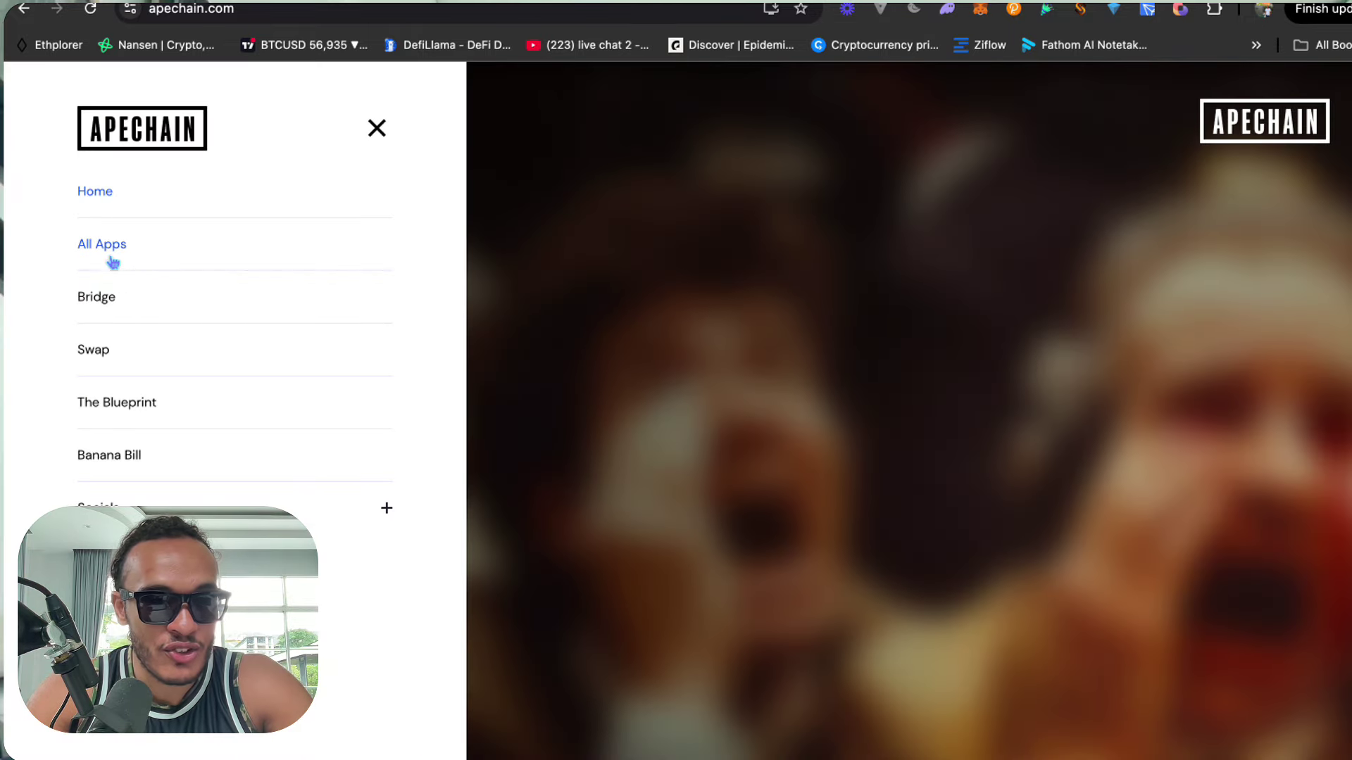
pyautogui.click(102, 303)
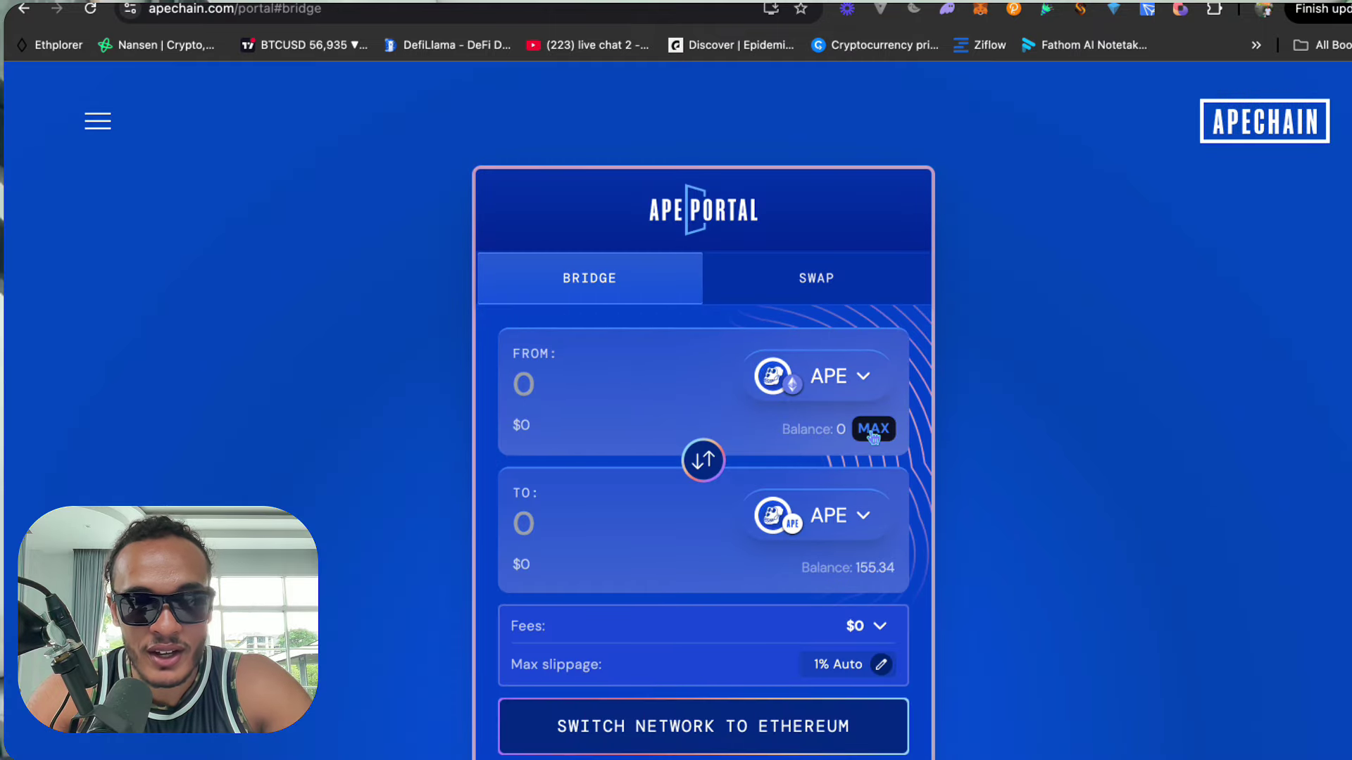
pyautogui.click(704, 459)
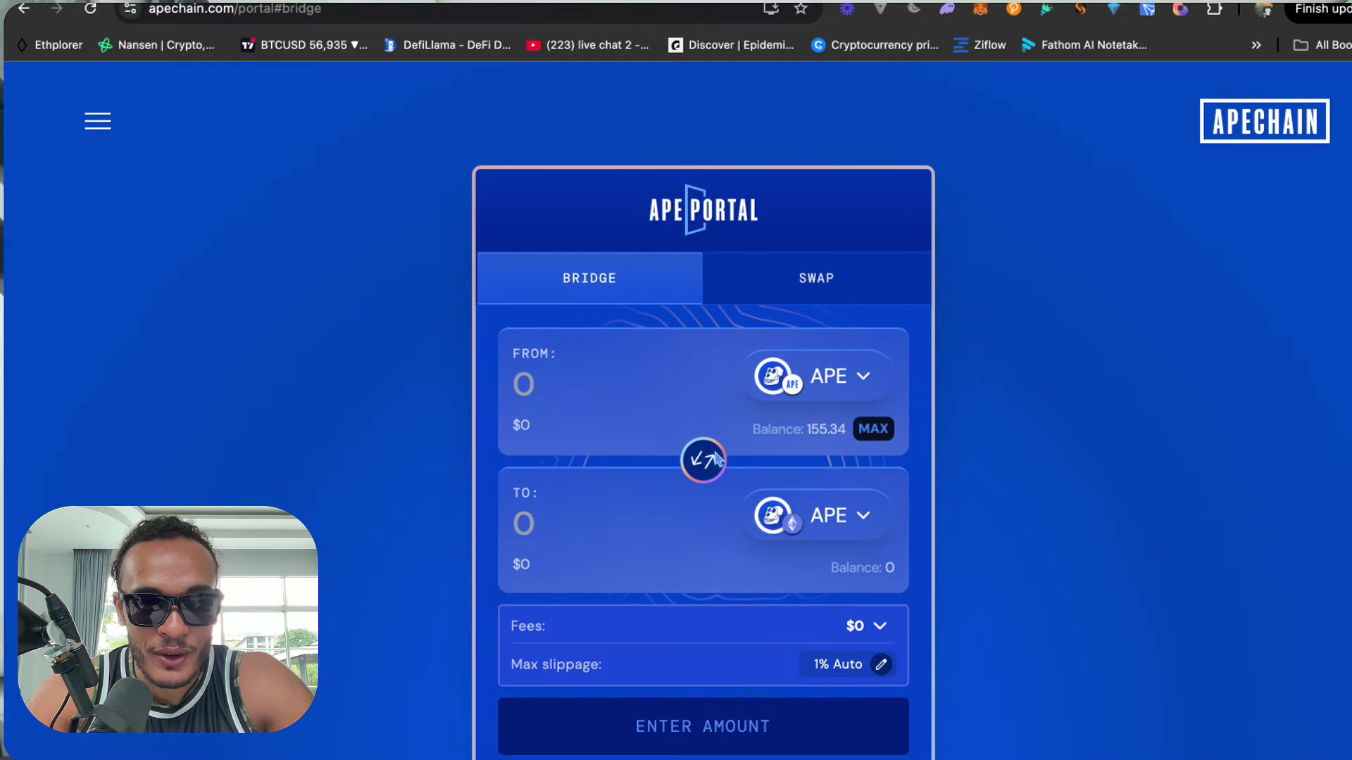
pyautogui.click(715, 459)
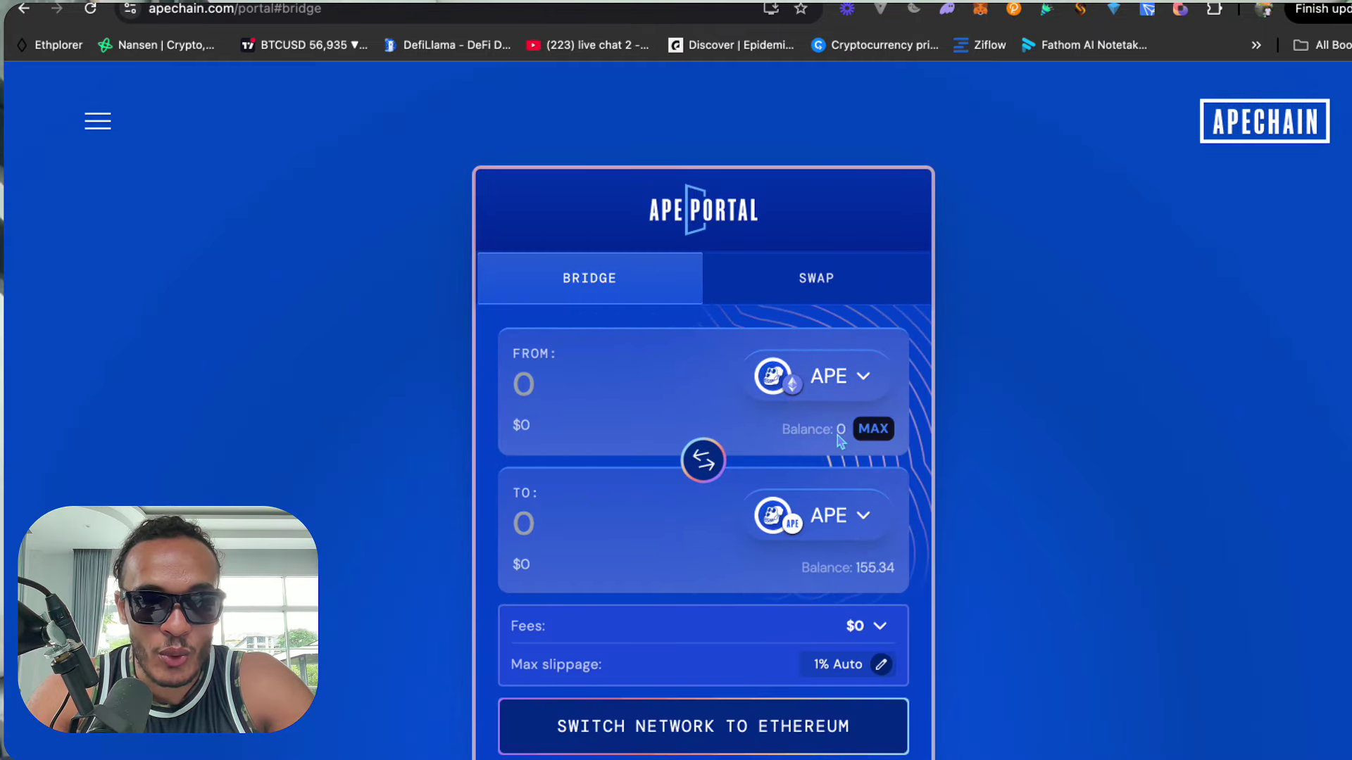
pyautogui.click(833, 393)
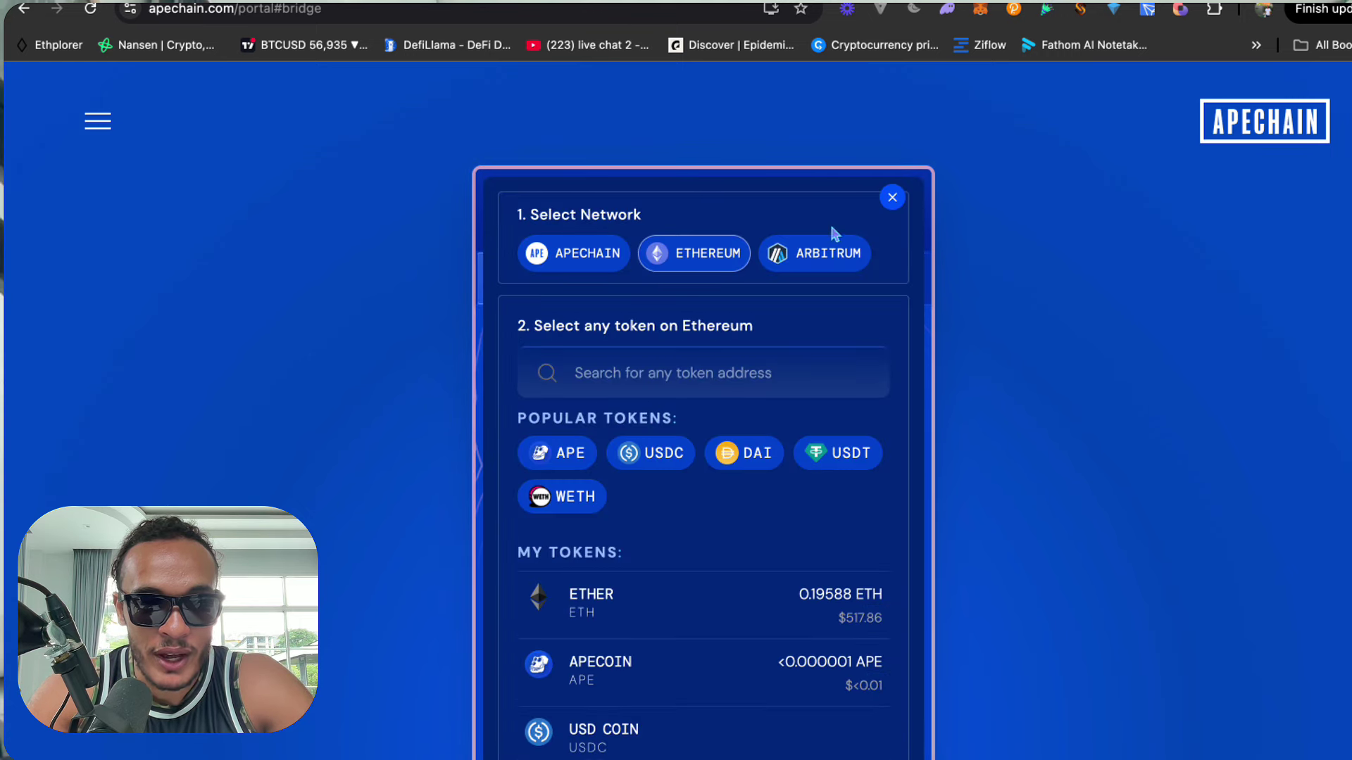
pyautogui.click(892, 199)
pyautogui.click(854, 513)
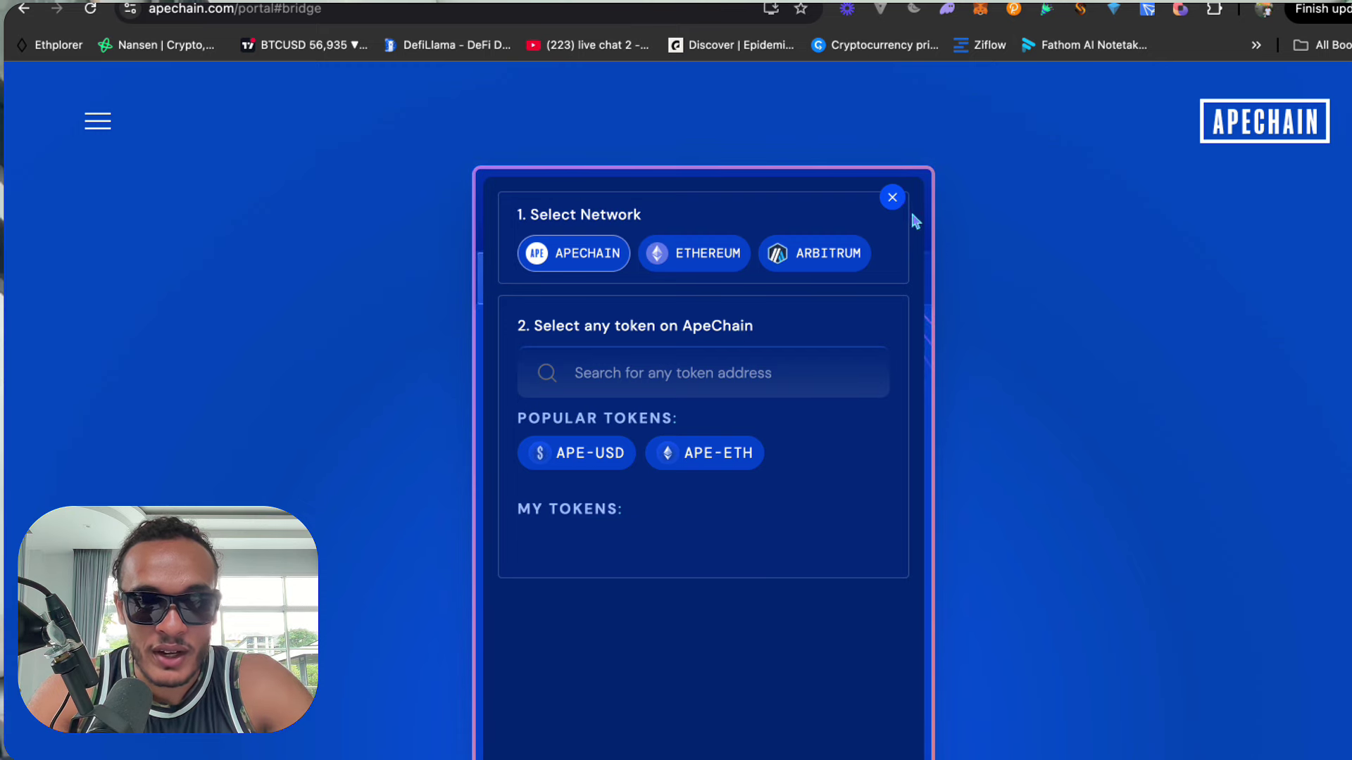
pyautogui.click(893, 200)
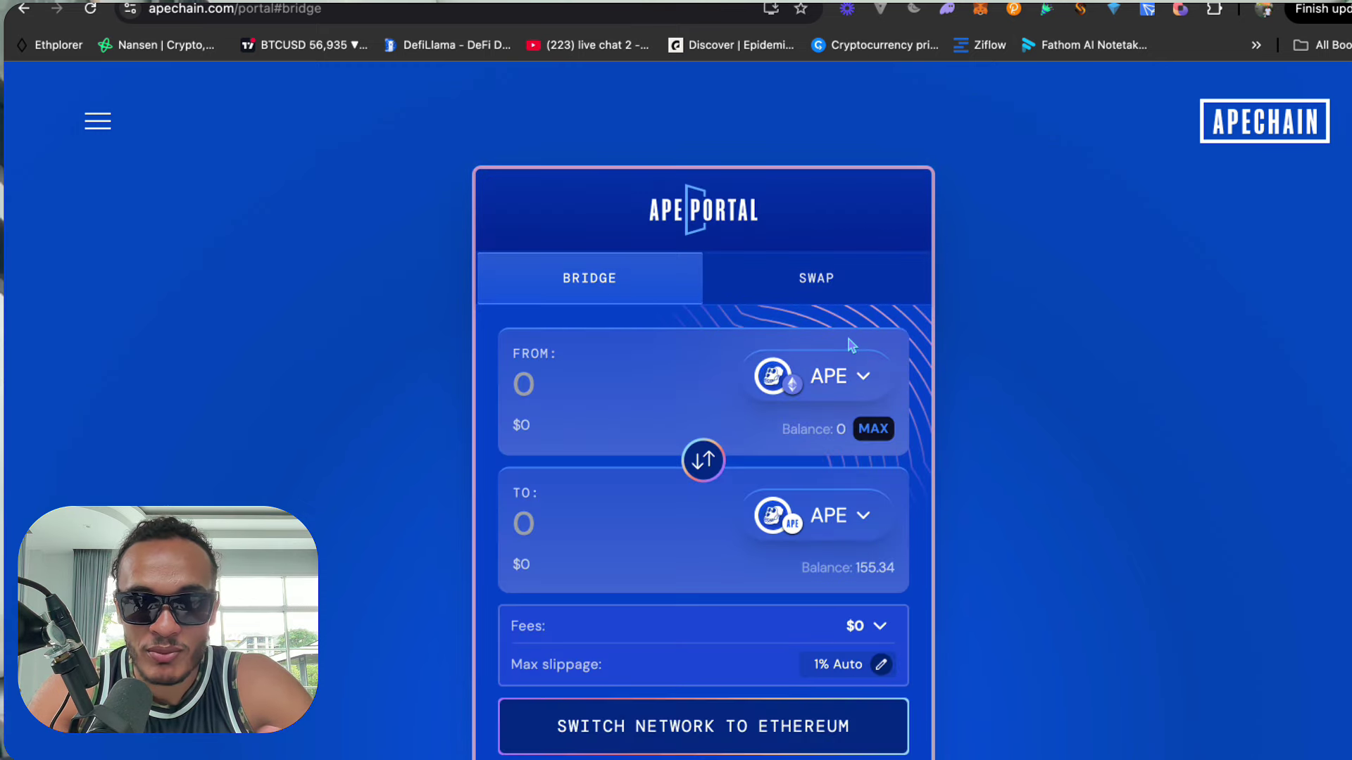
pyautogui.click(840, 669)
pyautogui.click(849, 666)
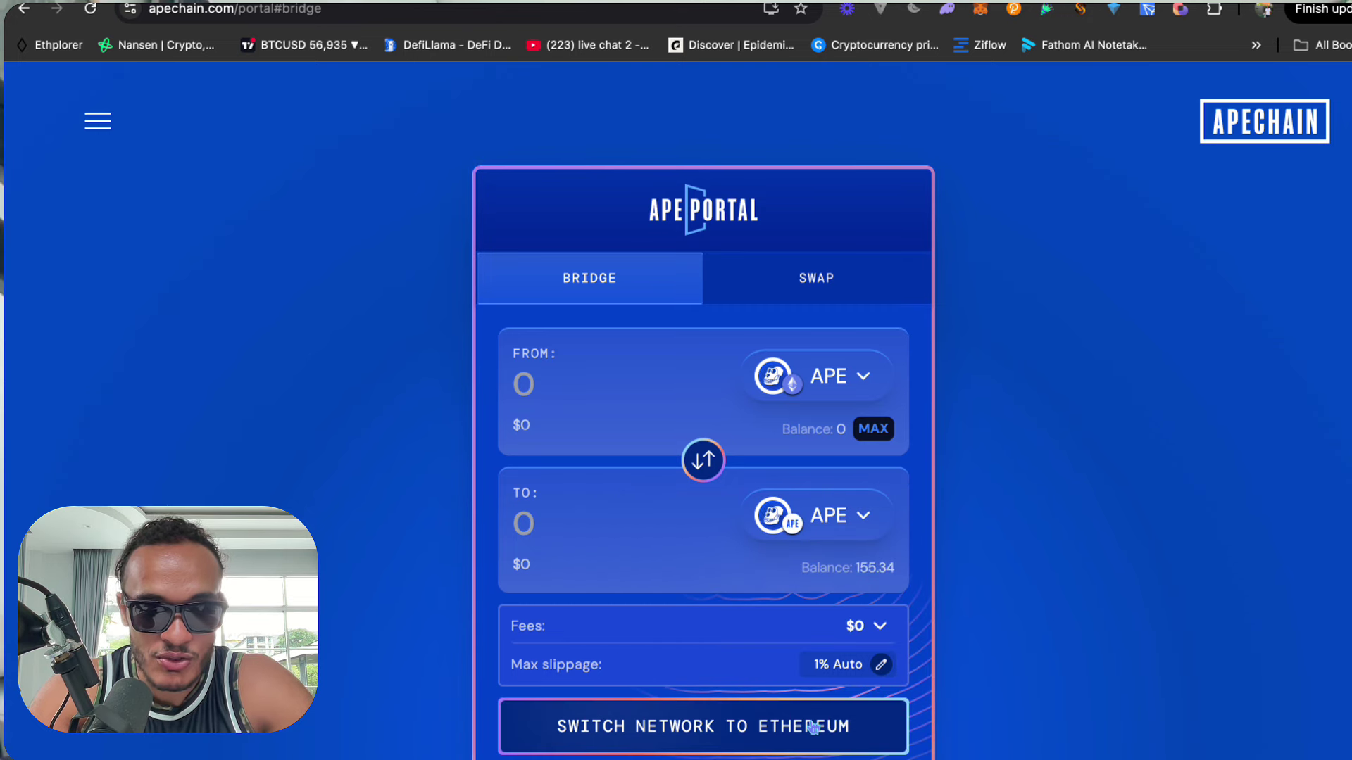
pyautogui.scroll(-1, 814, 728)
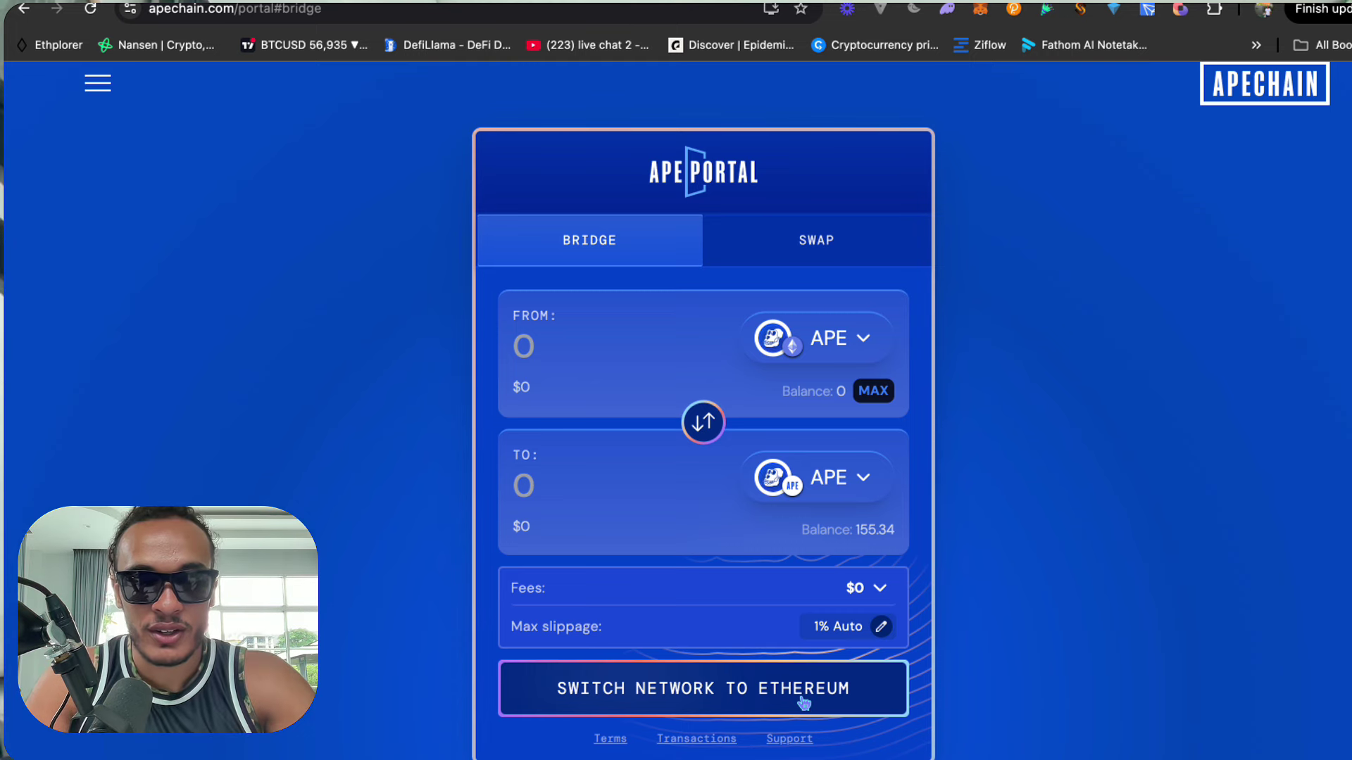
# Step: Check the 155.3371 APE balance in MetaMask's Tokens list and view the CIF token's details
pyautogui.click(981, 9)
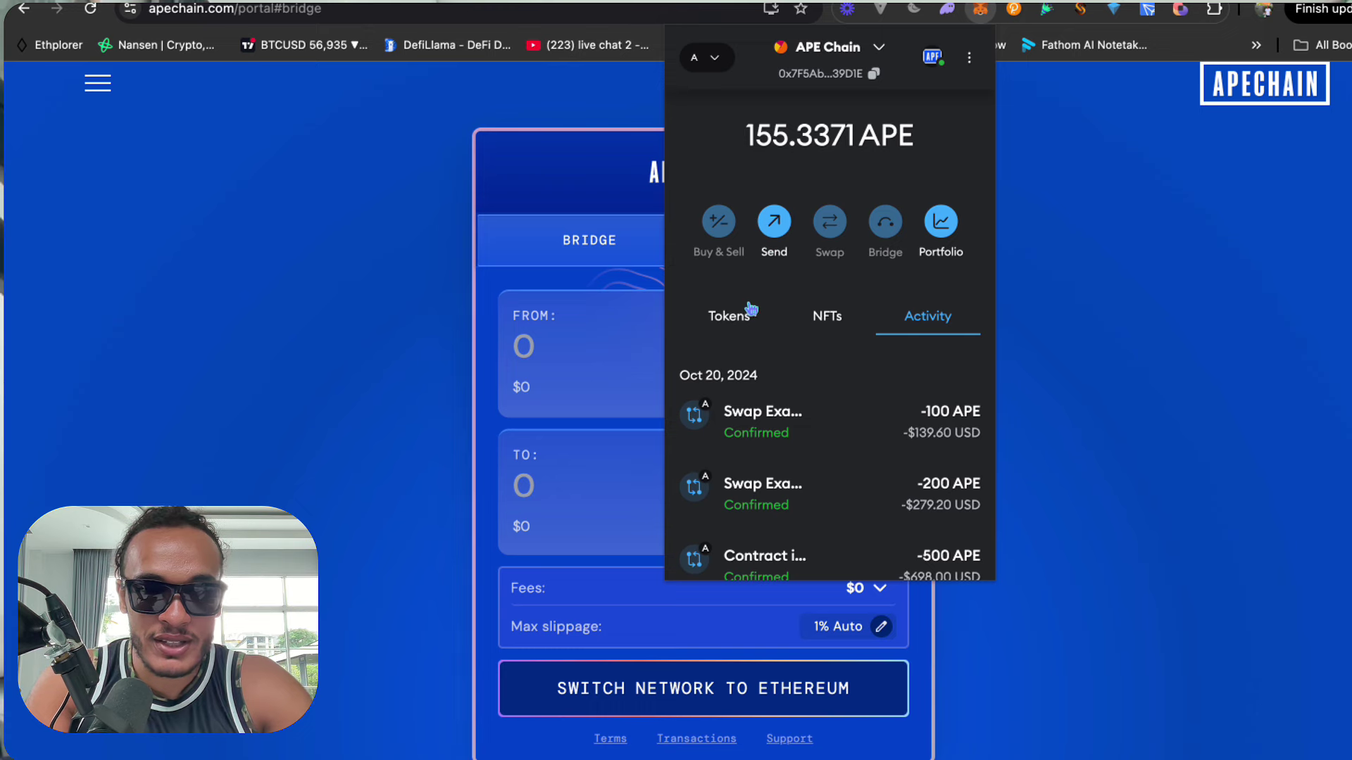
pyautogui.click(743, 321)
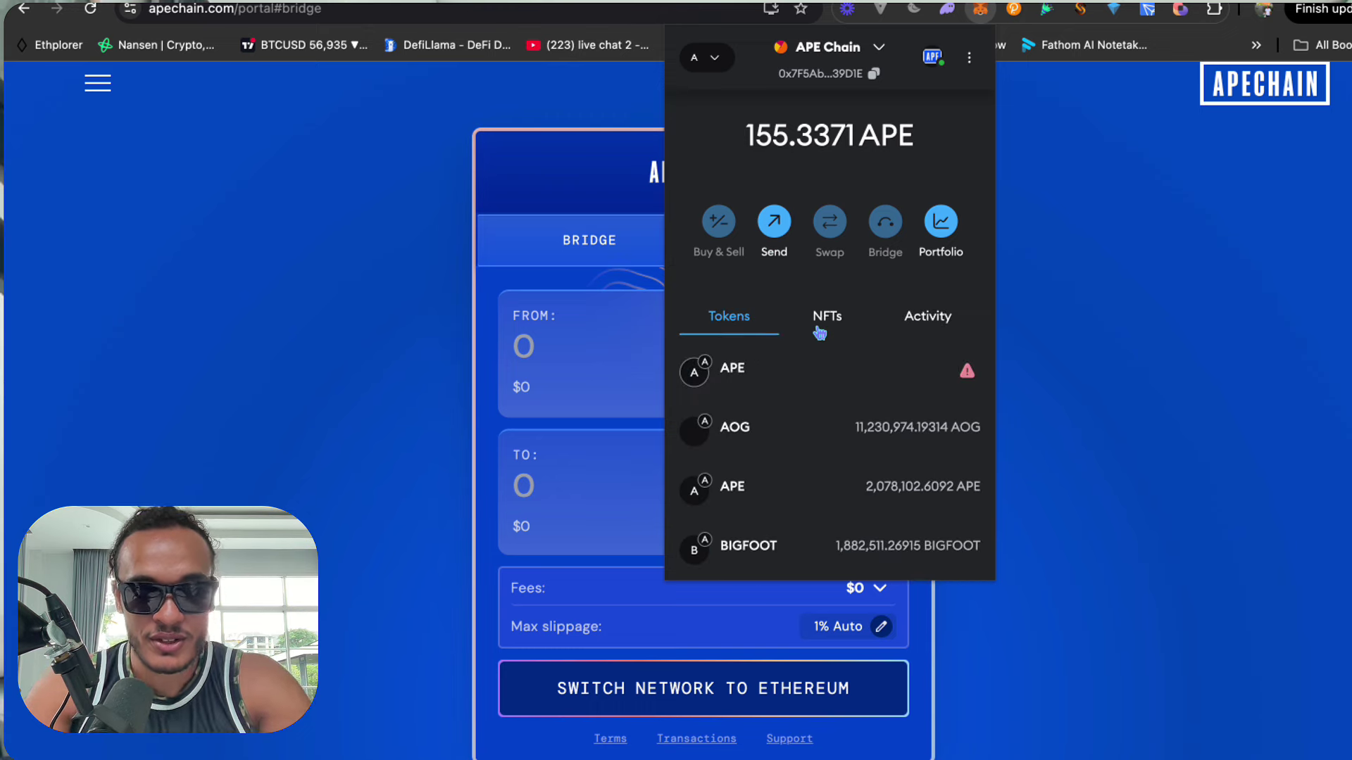
pyautogui.scroll(-5, 847, 418)
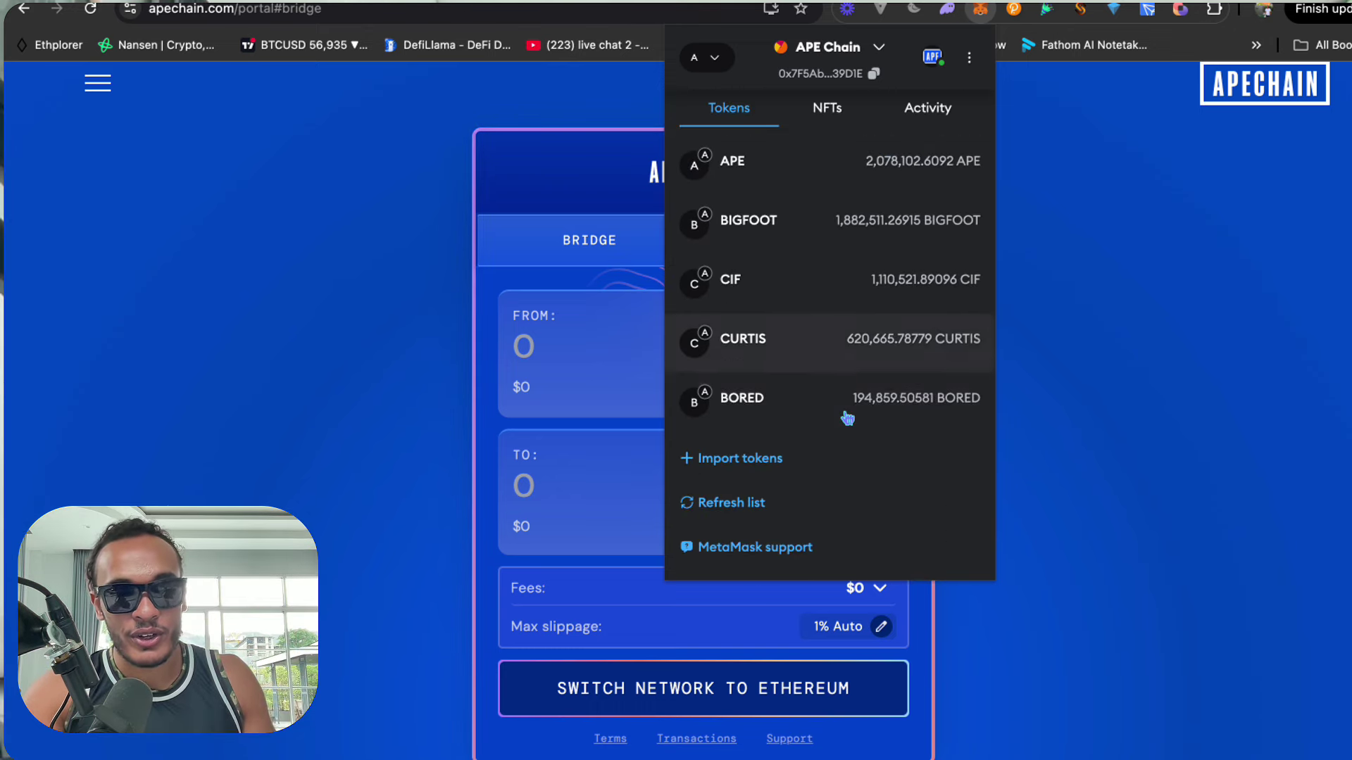
pyautogui.scroll(2, 846, 419)
pyautogui.click(847, 418)
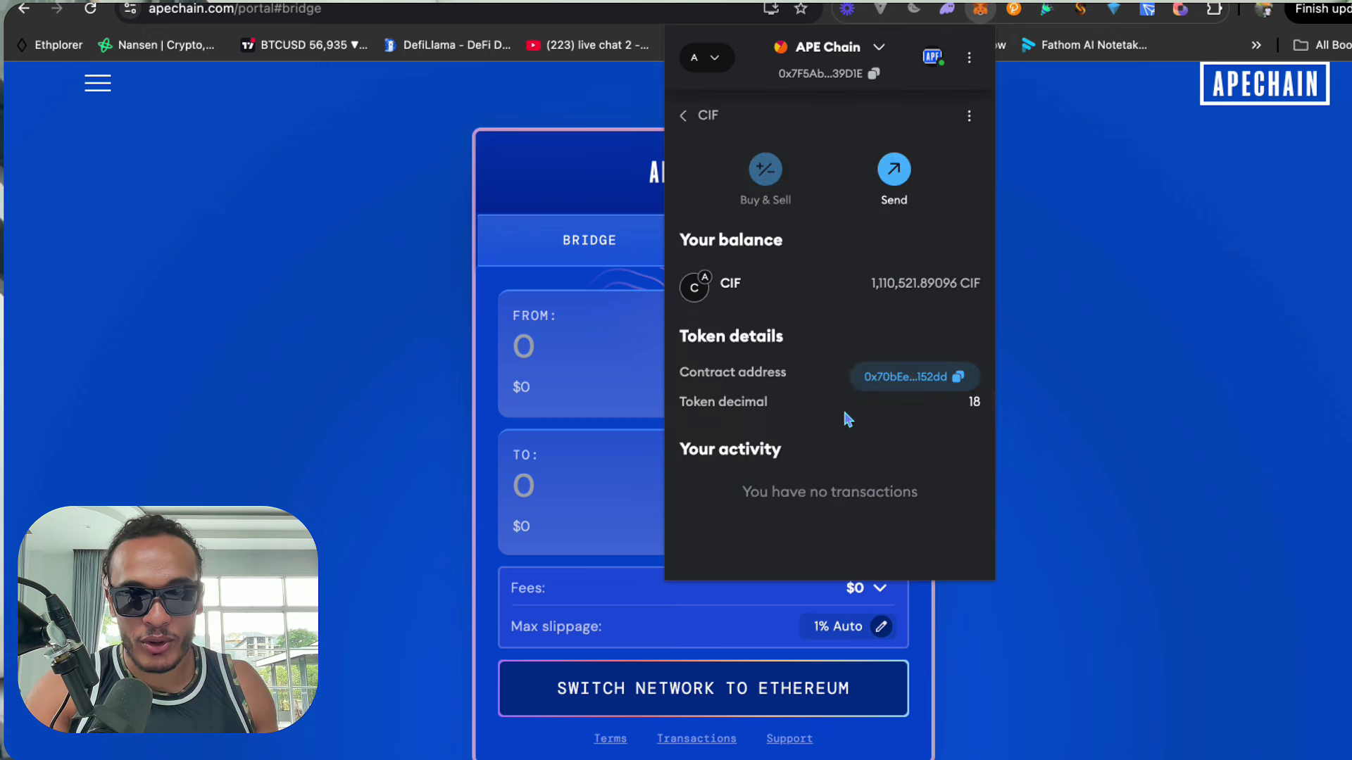
pyautogui.click(685, 117)
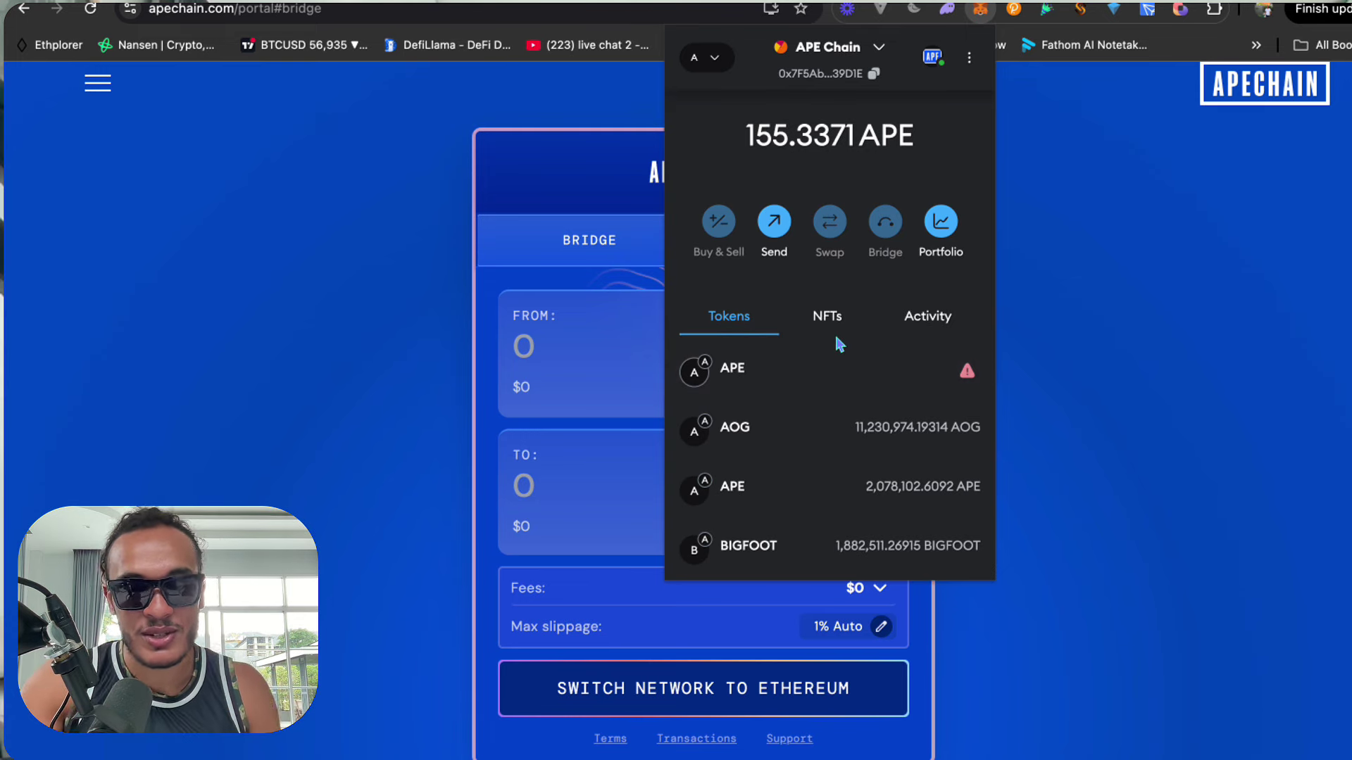
pyautogui.click(1016, 299)
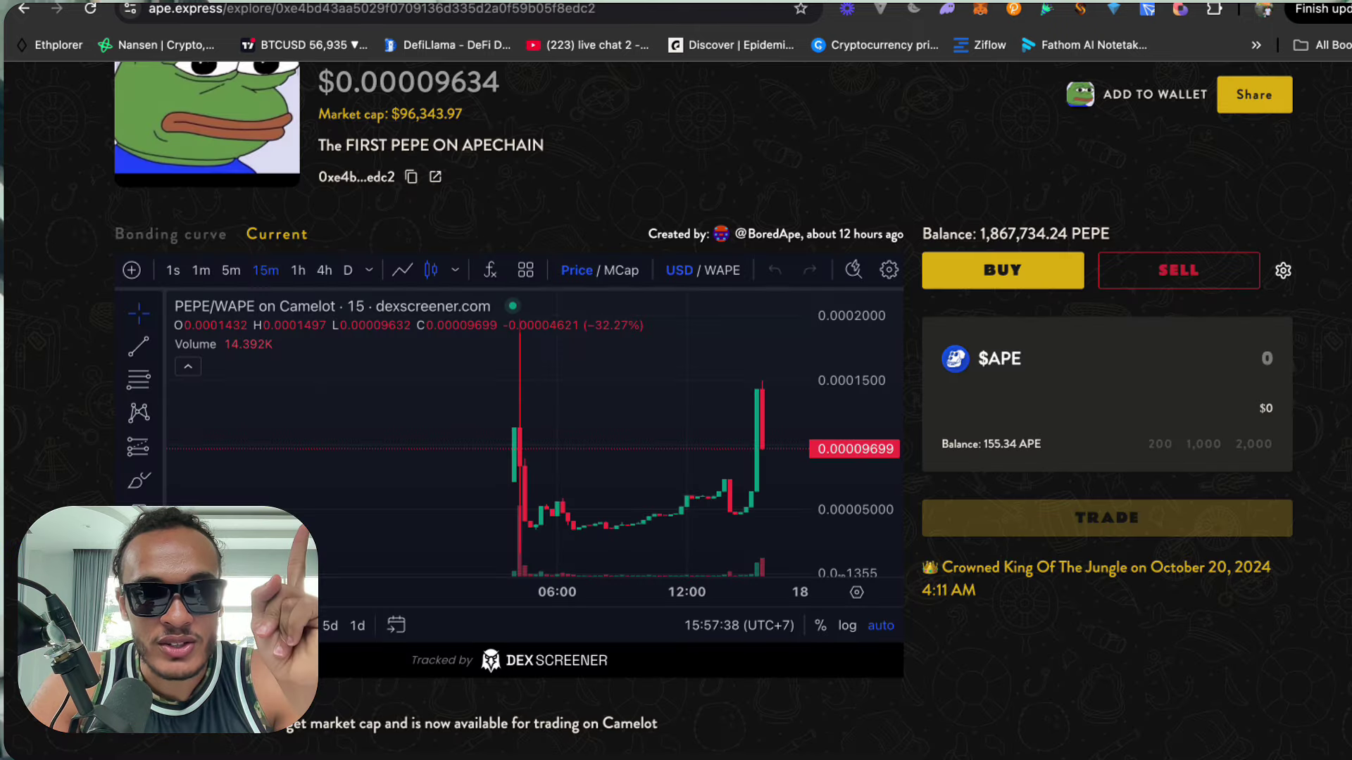
# Step: Scroll up to the header of the ape.express PEPE token page
pyautogui.scroll(3, 718, 192)
pyautogui.scroll(1, 718, 191)
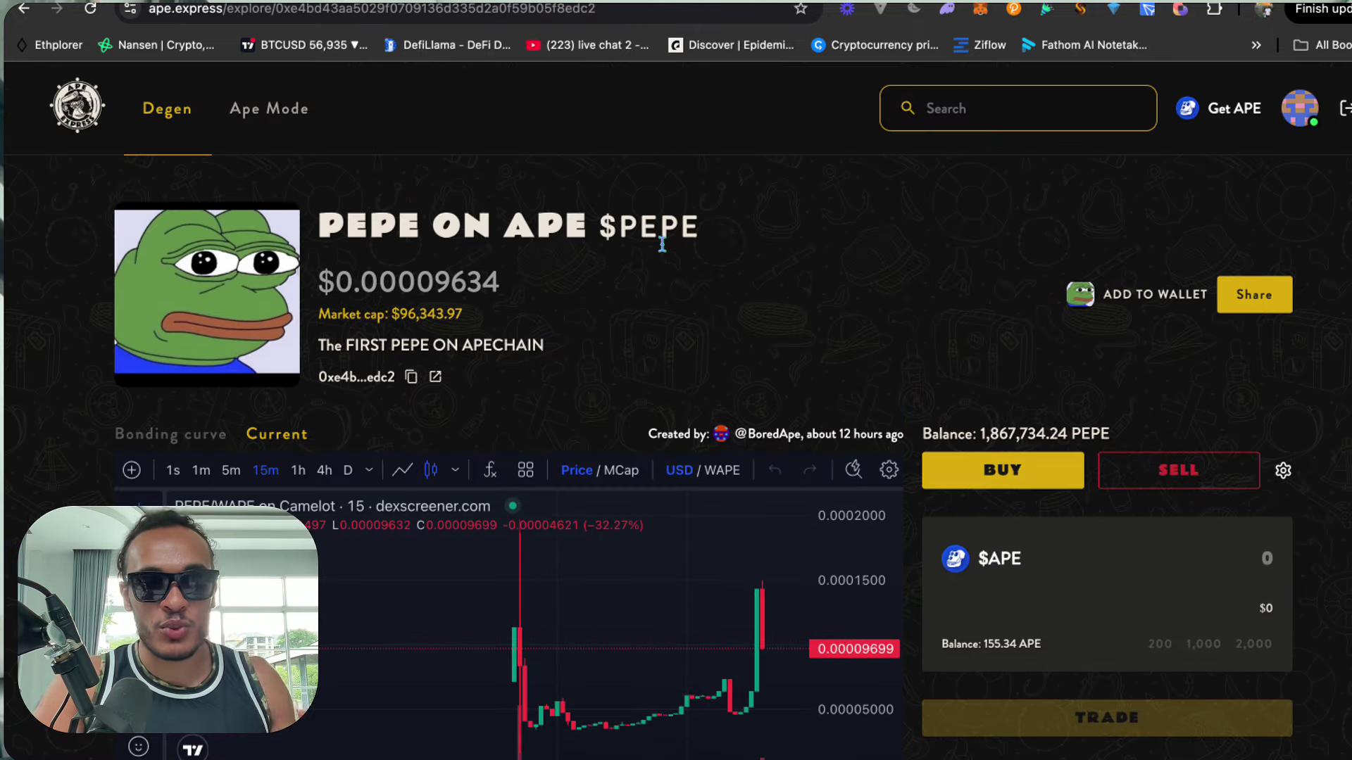
# Step: Open the Degen explore page and sort tokens by Market cap, putting Curtis $CURTIS first
pyautogui.click(169, 109)
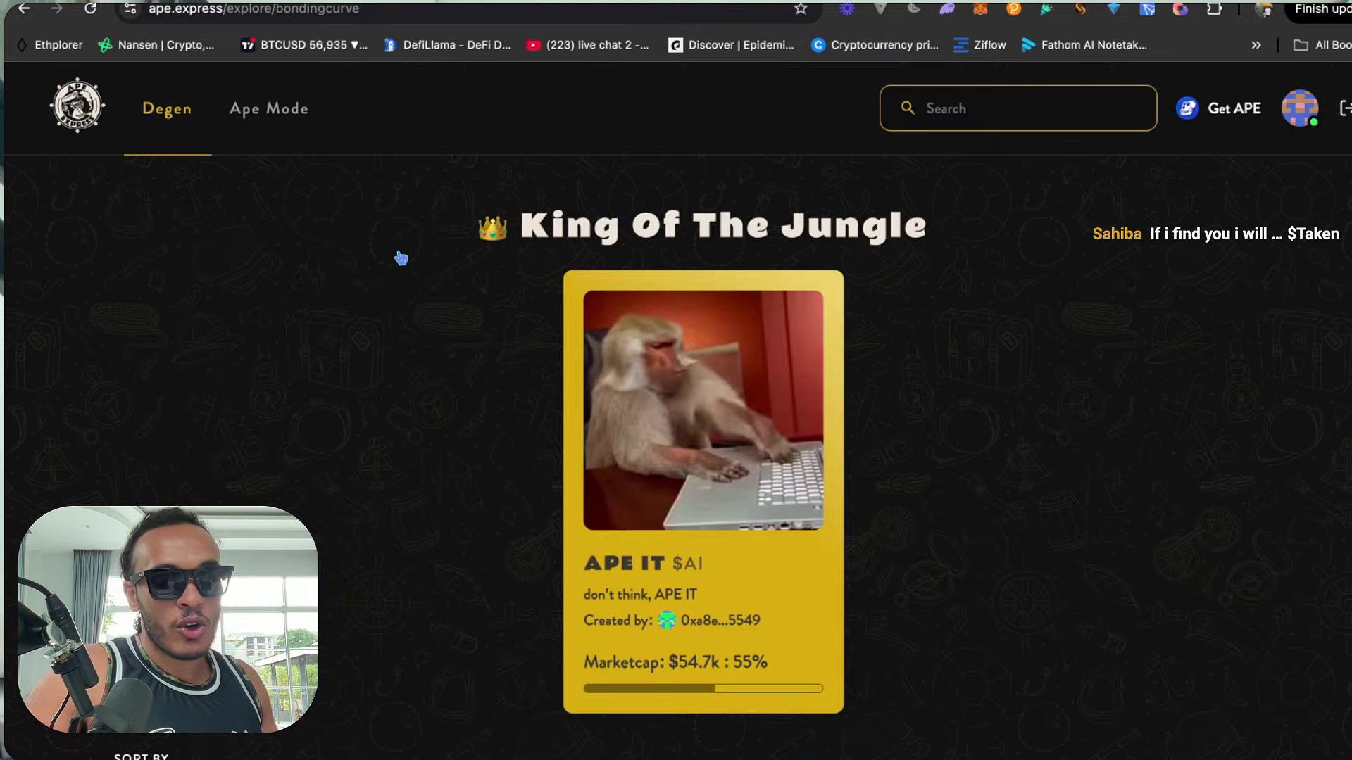
pyautogui.scroll(-8, 288, 231)
pyautogui.click(282, 206)
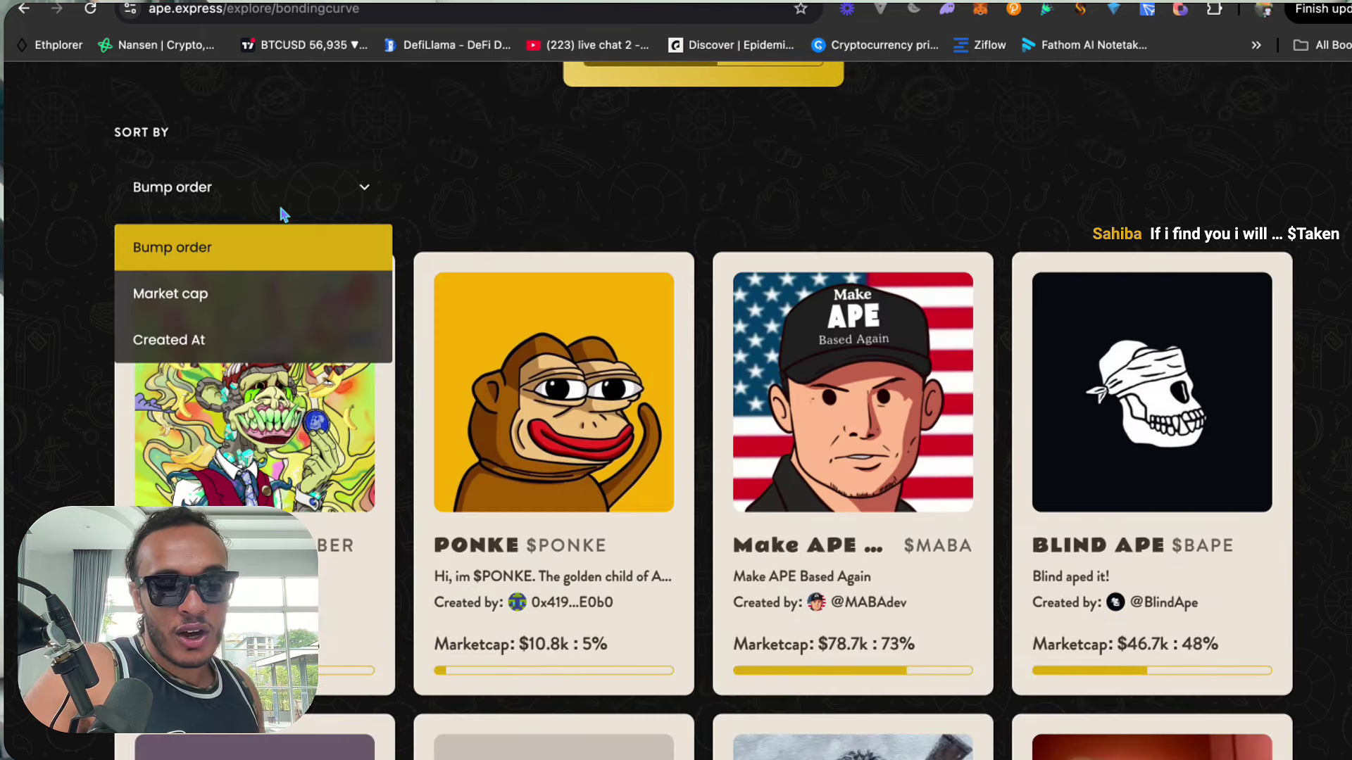
pyautogui.click(286, 303)
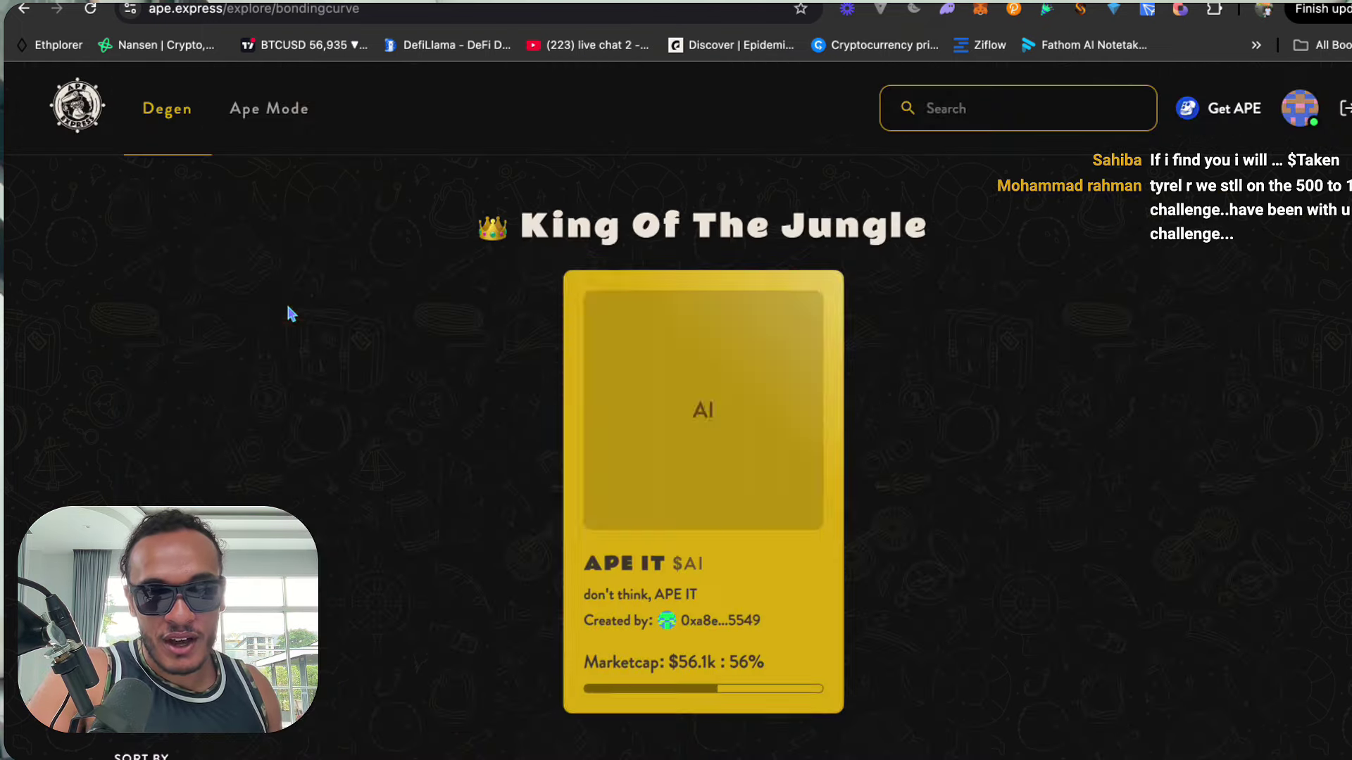
pyautogui.scroll(-10, 471, 450)
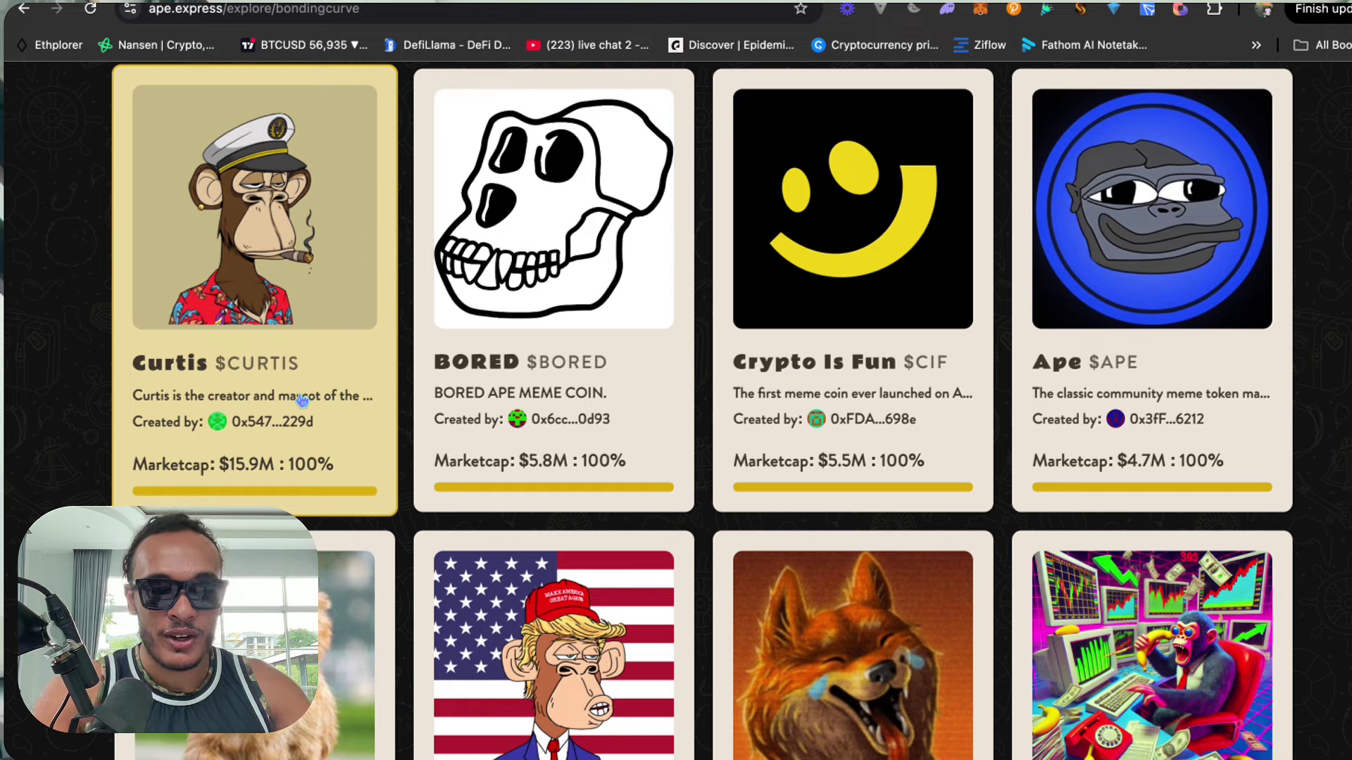
# Step: Open the Curtis $CURTIS token page and scroll down to the Buy panel
pyautogui.click(303, 400)
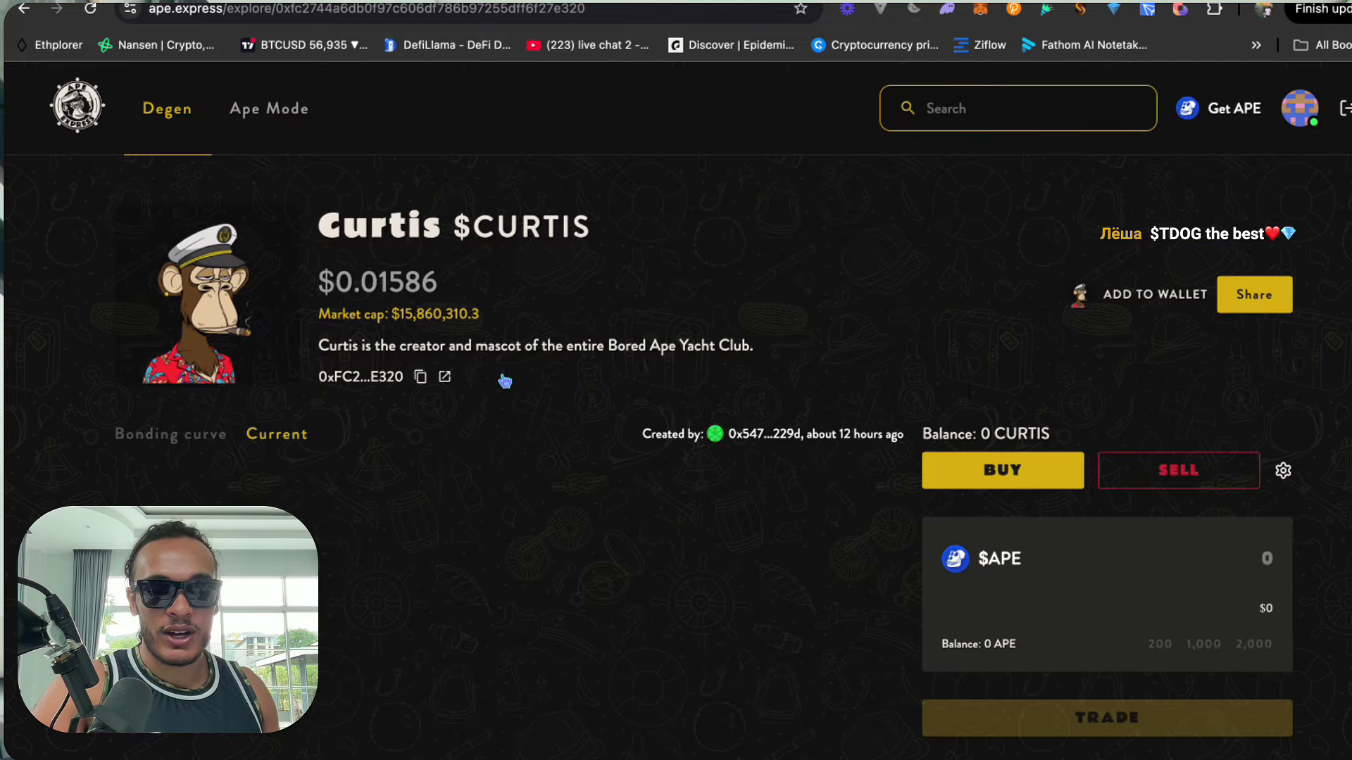
pyautogui.scroll(-3, 881, 528)
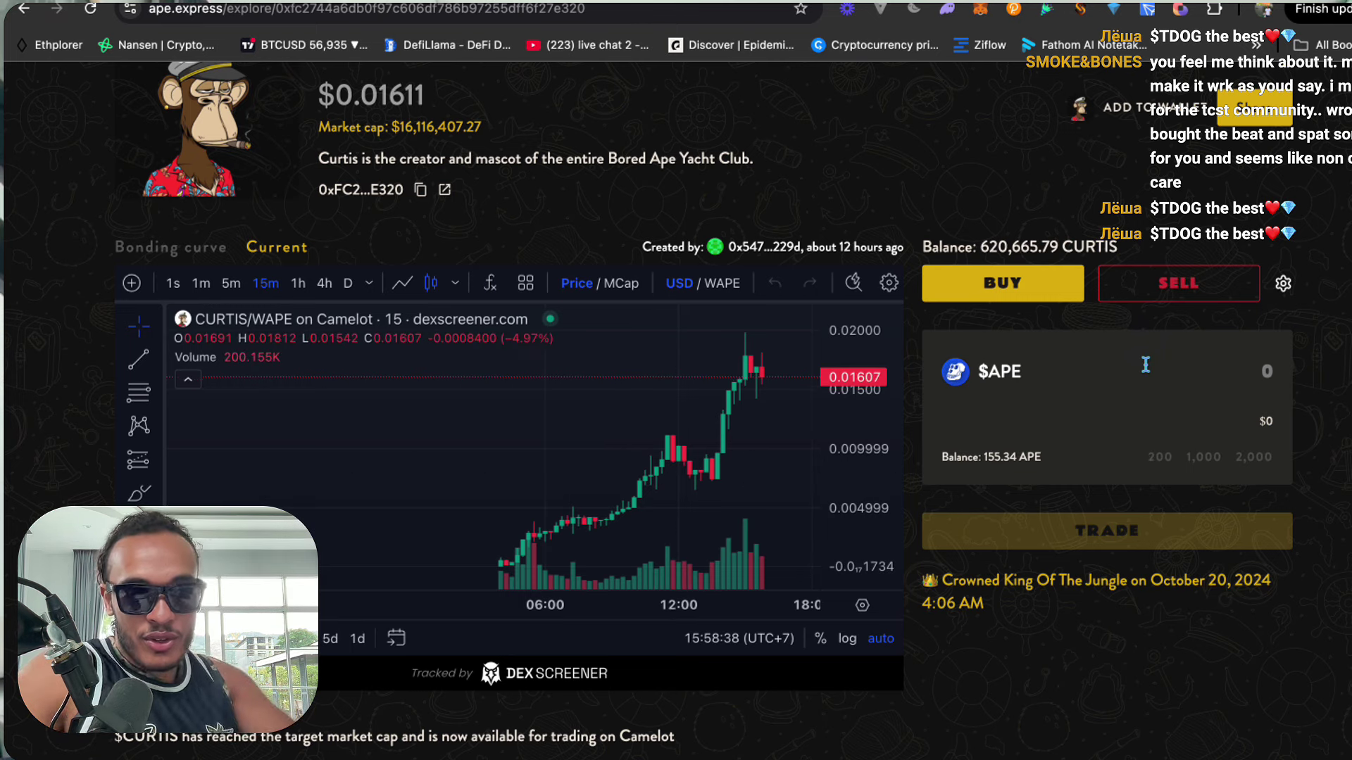
# Step: Buy CURTIS with 50 APE and confirm the transaction in MetaMask
pyautogui.write('50')
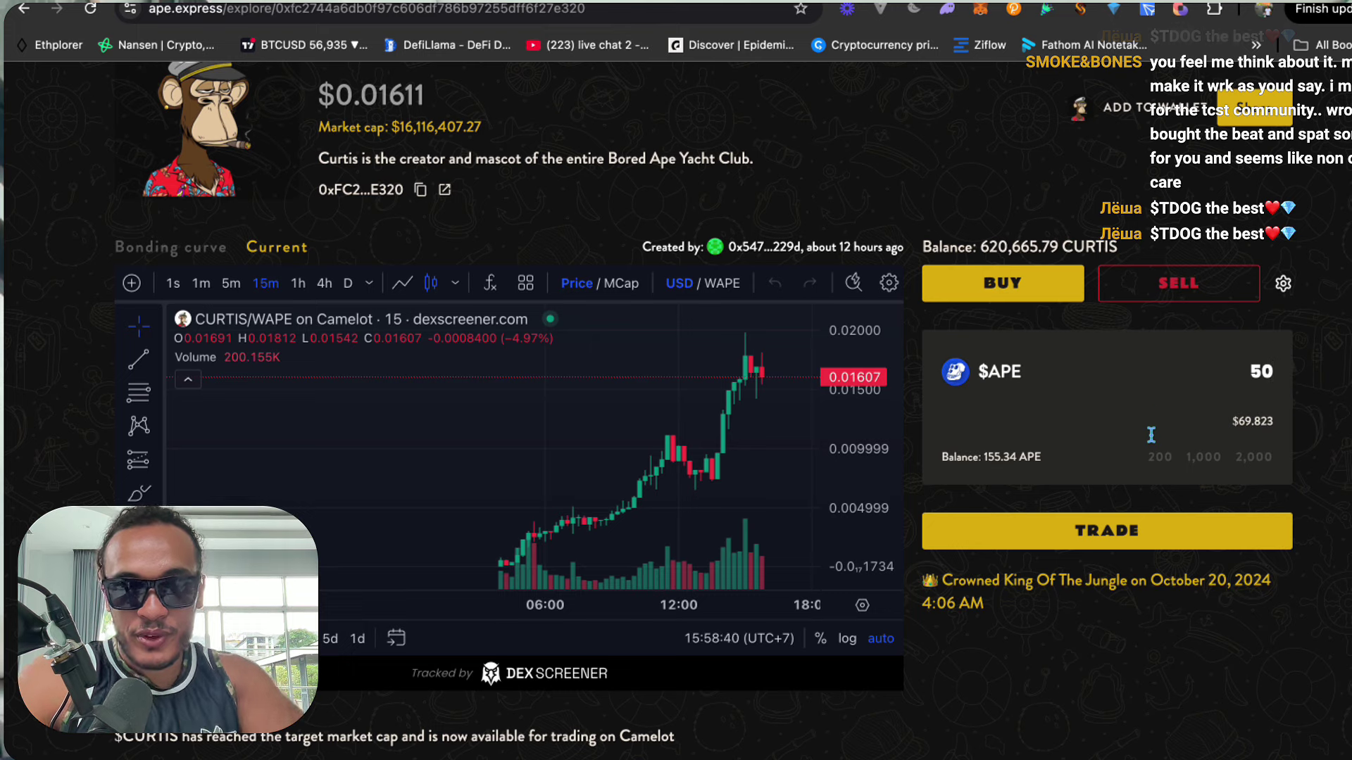
pyautogui.click(1147, 541)
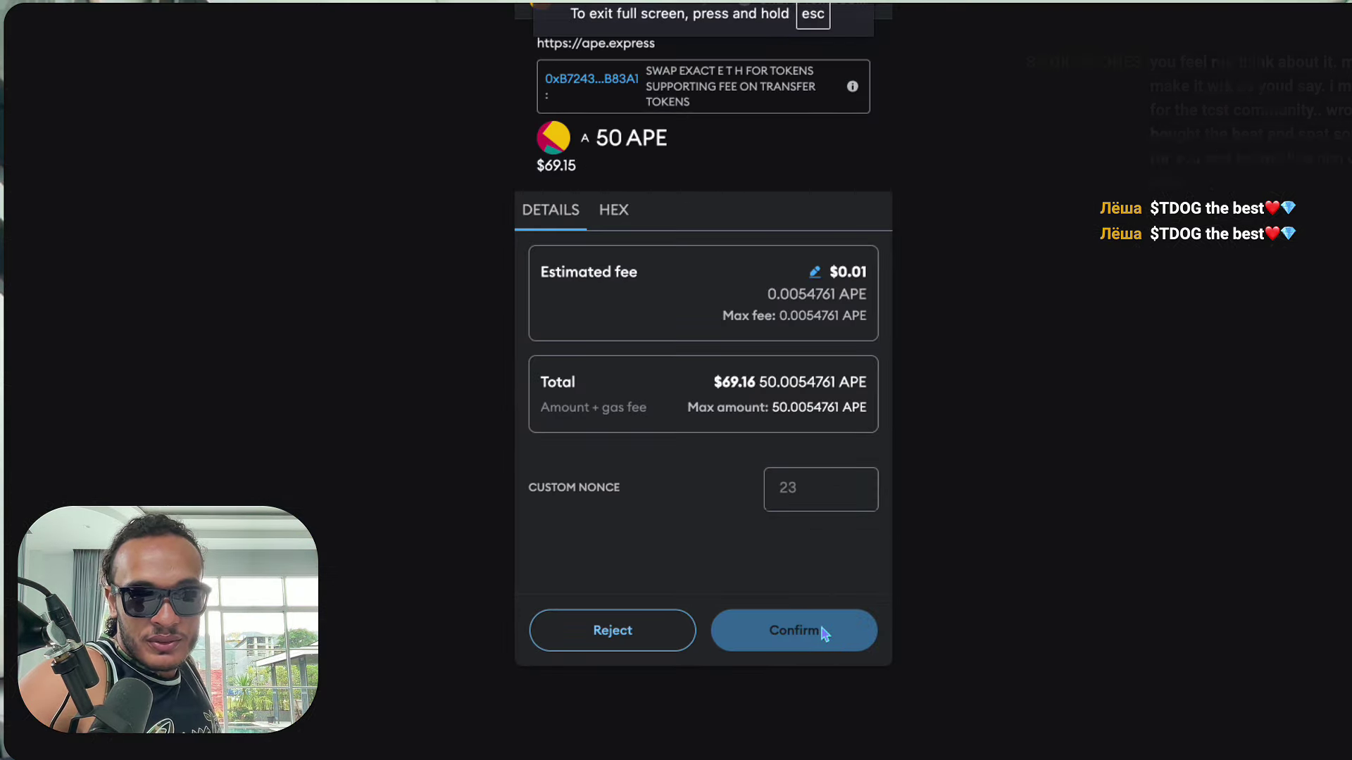
pyautogui.click(822, 632)
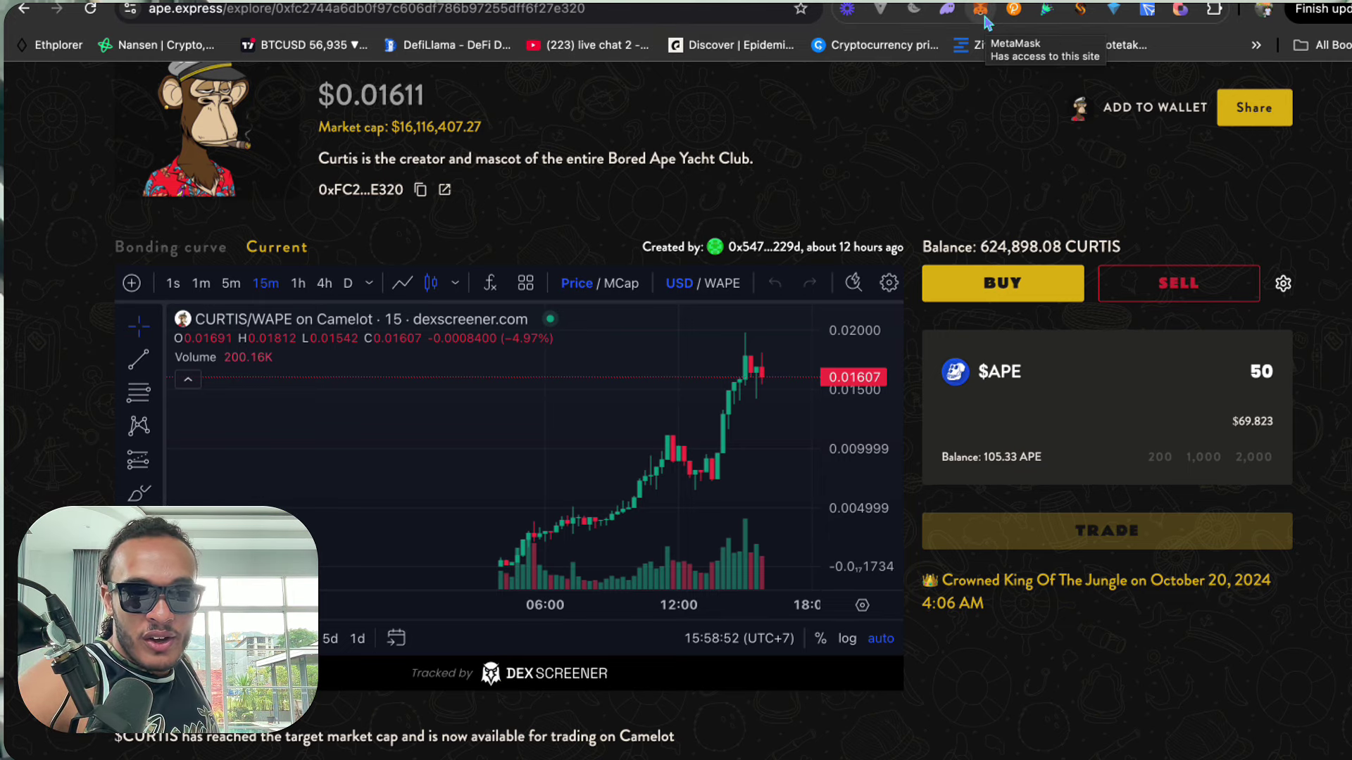
# Step: Copy the CURTIS contract address and open MetaMask to see the confirmed 50 APE swap
pyautogui.scroll(-3, 930, 687)
pyautogui.scroll(6, 929, 688)
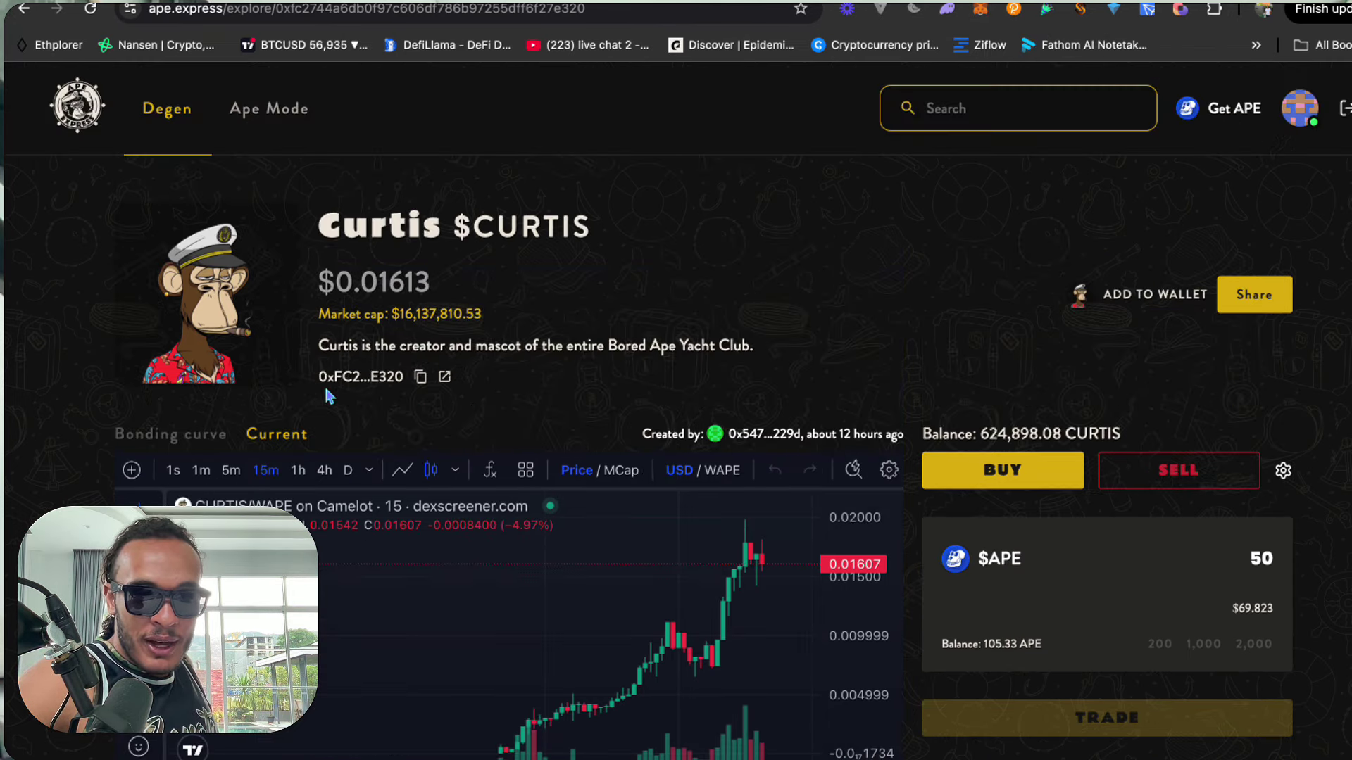
pyautogui.click(420, 380)
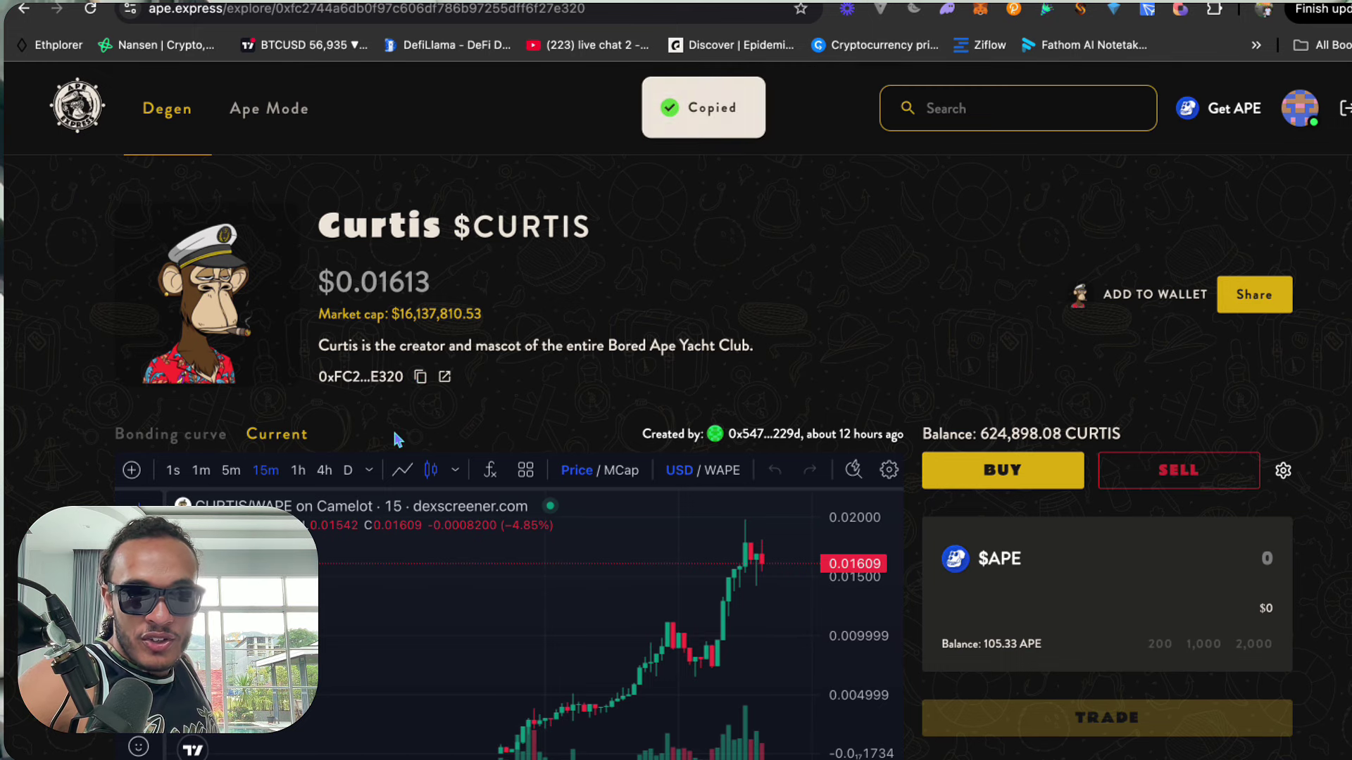
pyautogui.click(980, 10)
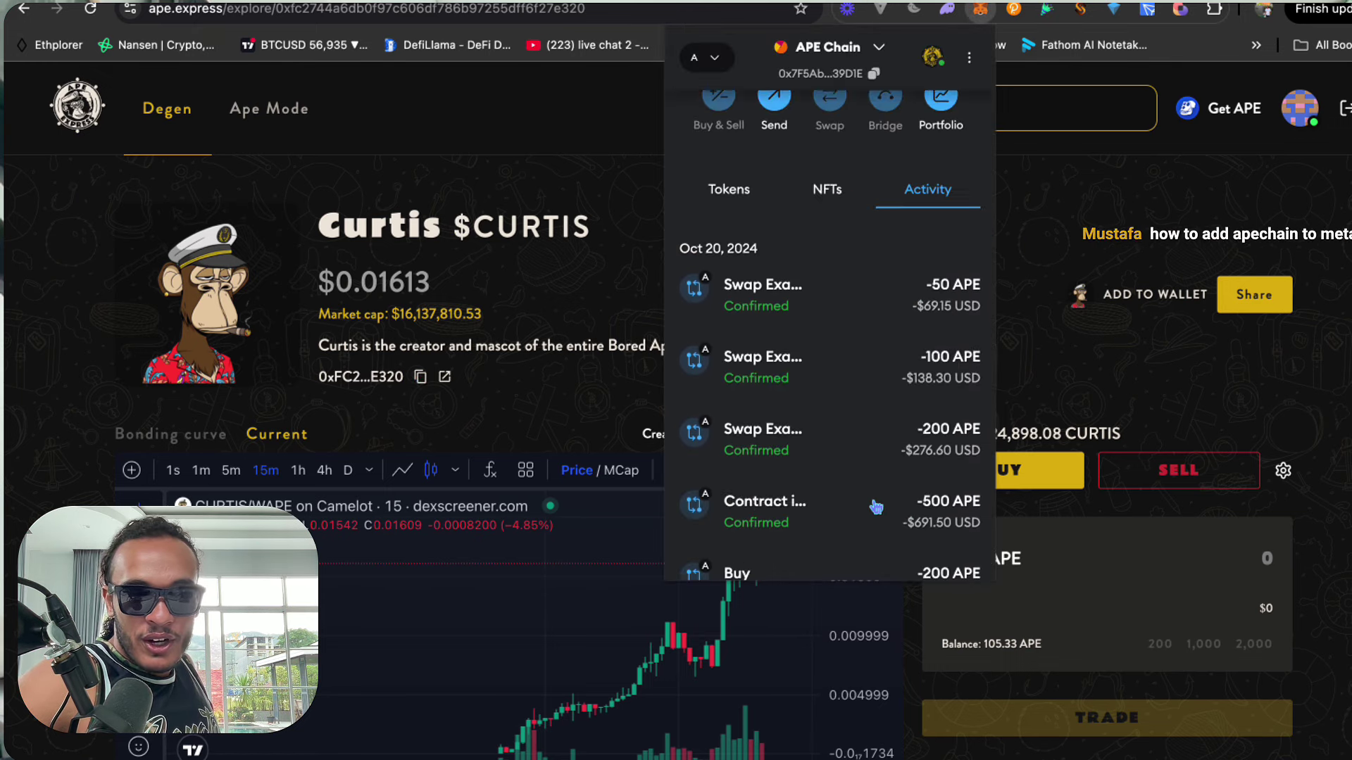
# Step: In MetaMask's Tokens list, start a custom token import and paste the CURTIS contract address
pyautogui.click(736, 193)
pyautogui.scroll(2, 739, 465)
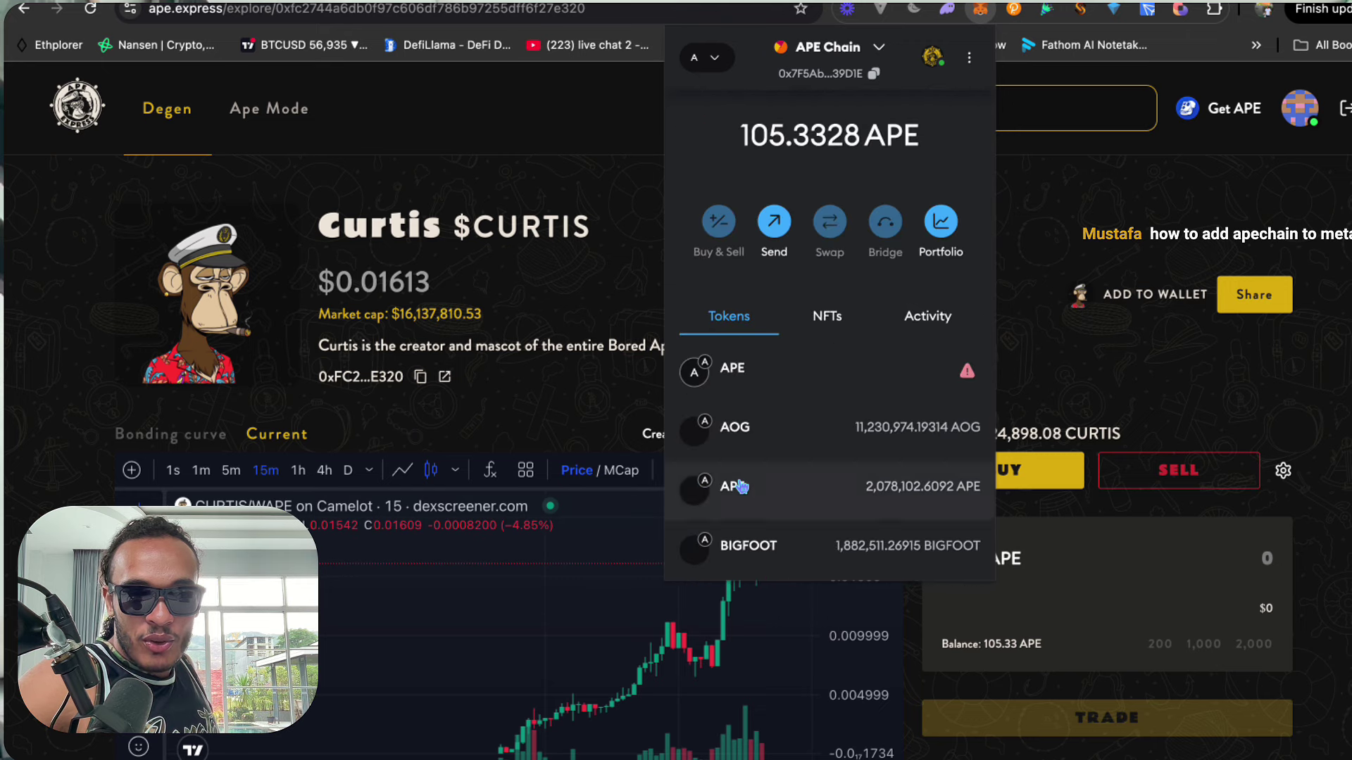
pyautogui.scroll(-5, 741, 486)
pyautogui.click(738, 461)
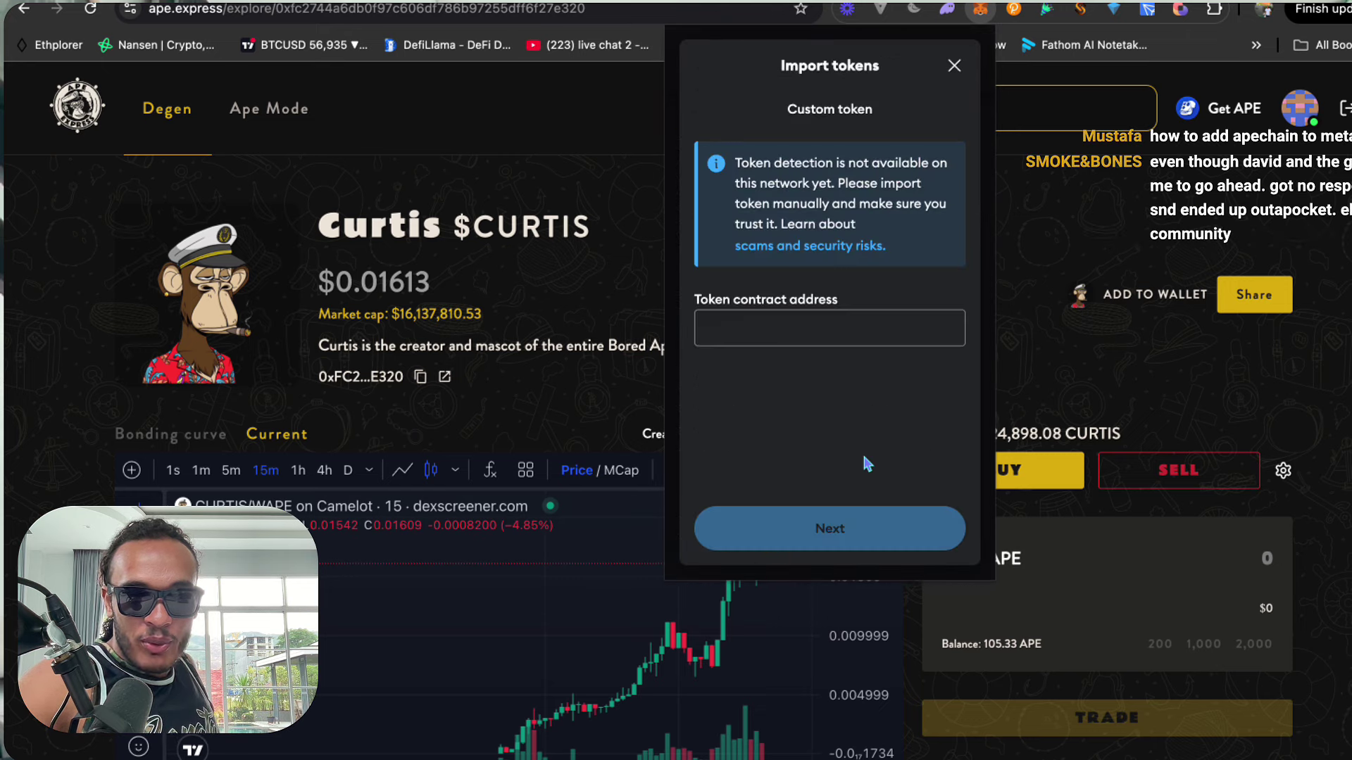
pyautogui.click(809, 323)
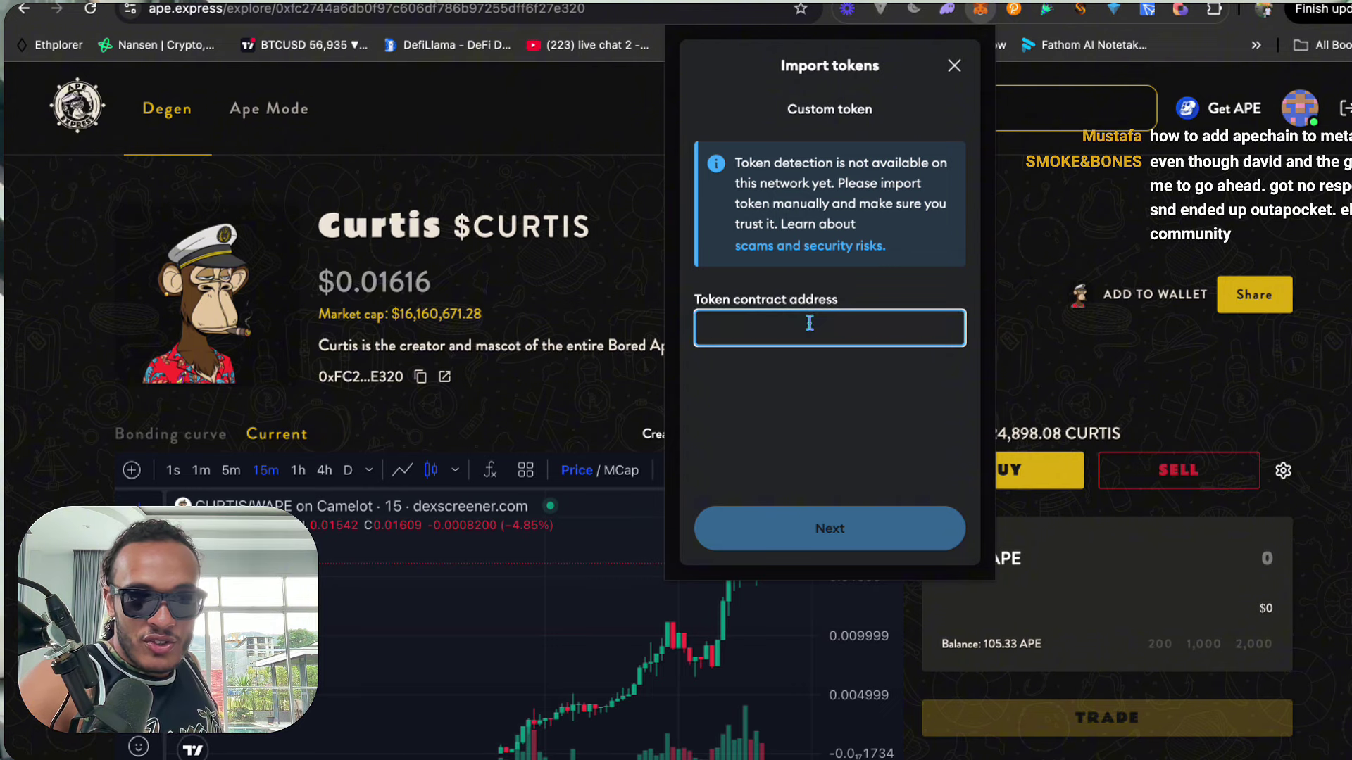
pyautogui.press('super+v')
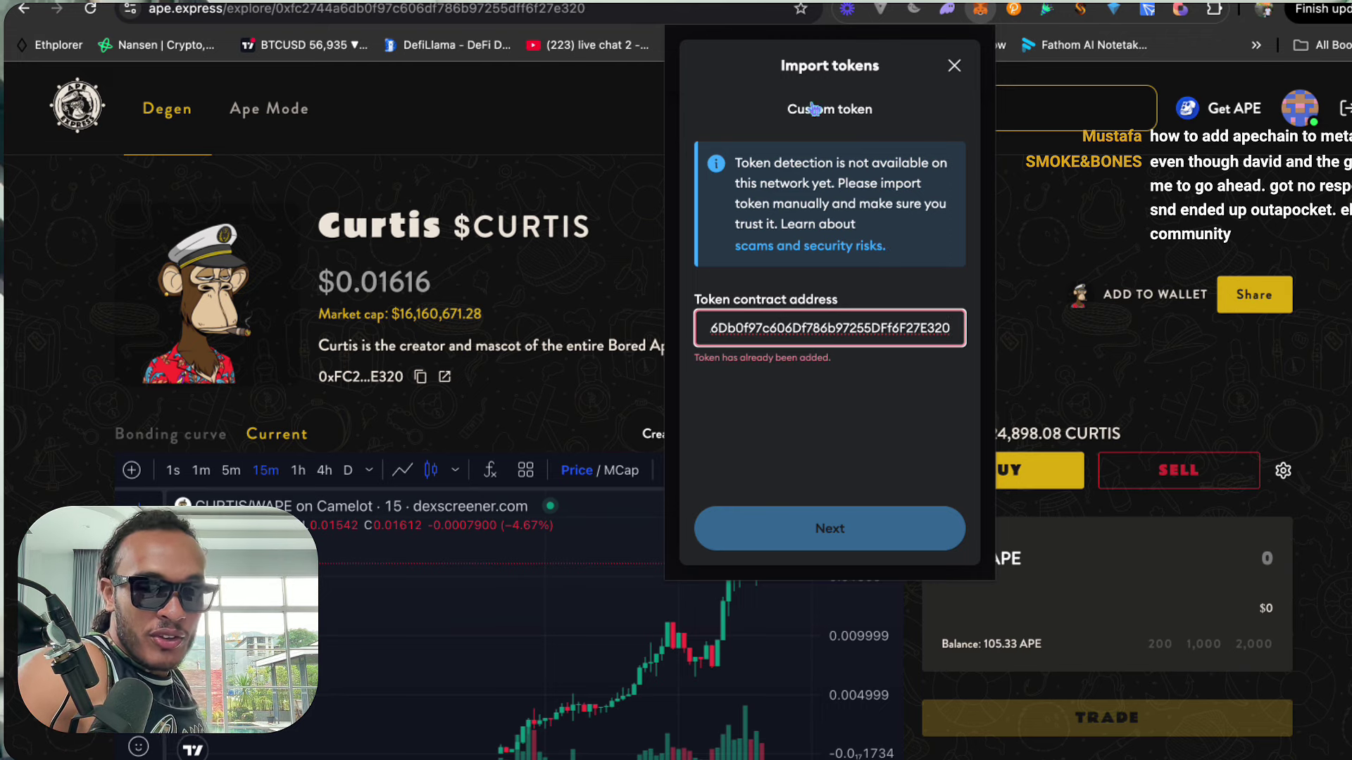
# Step: Confirm CURTIS is flagged as already added, then close the import dialog and the wallet
pyautogui.click(975, 63)
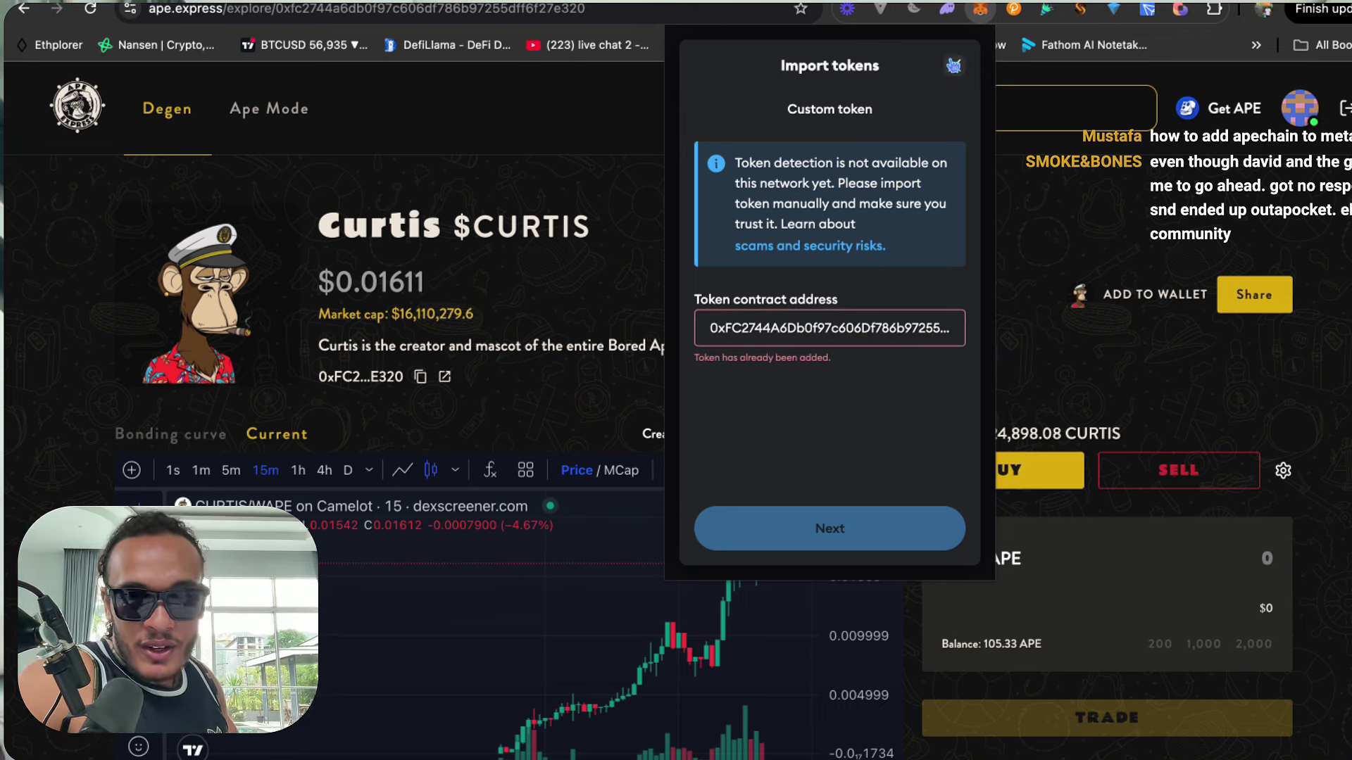
pyautogui.click(954, 65)
pyautogui.click(1042, 172)
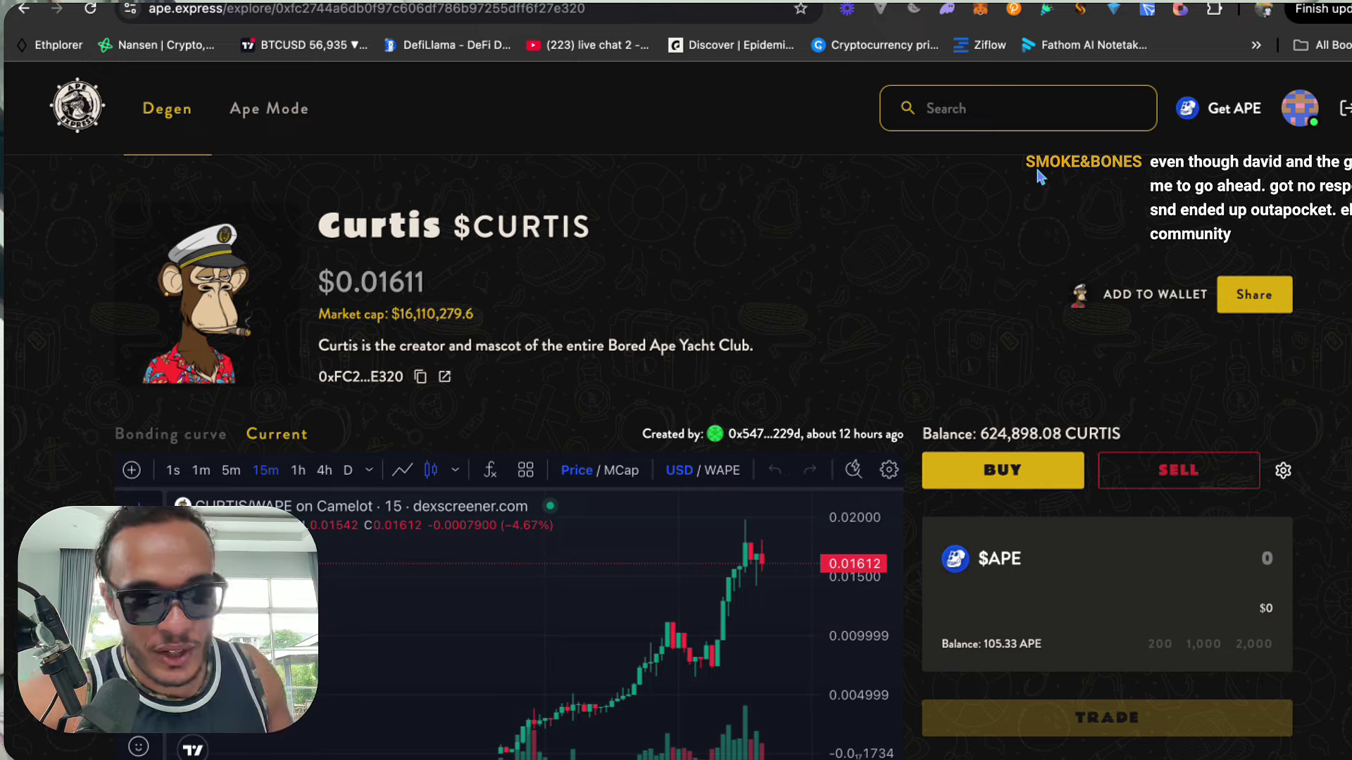